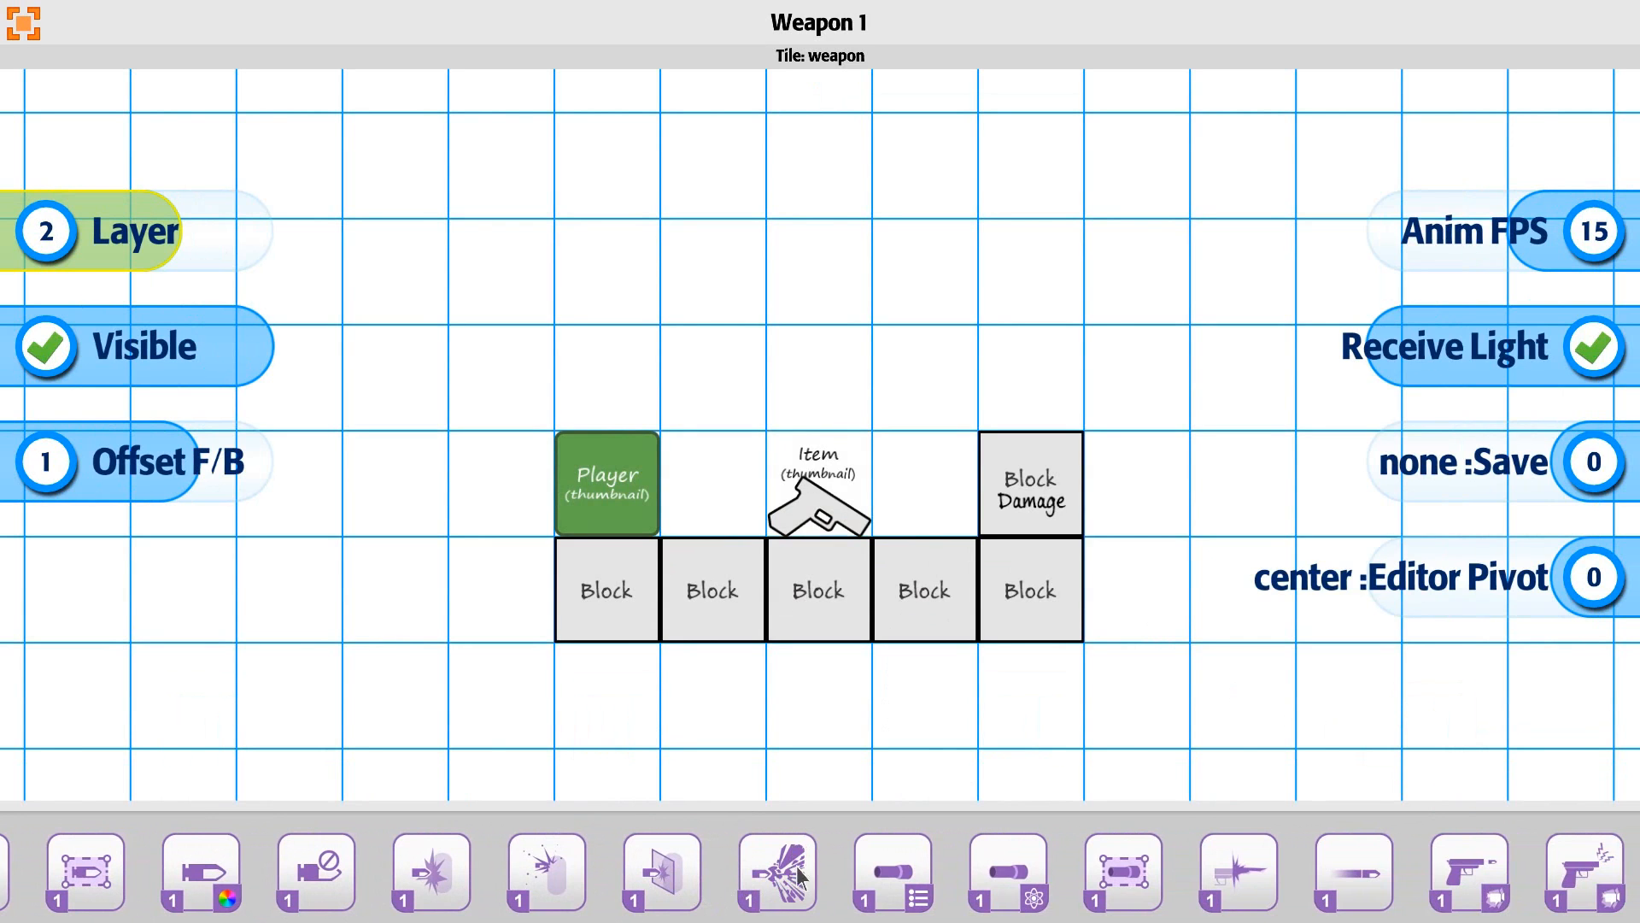
Open the primary weapon shell options and switch the shell's Enable setting off and back on.
click(913, 880)
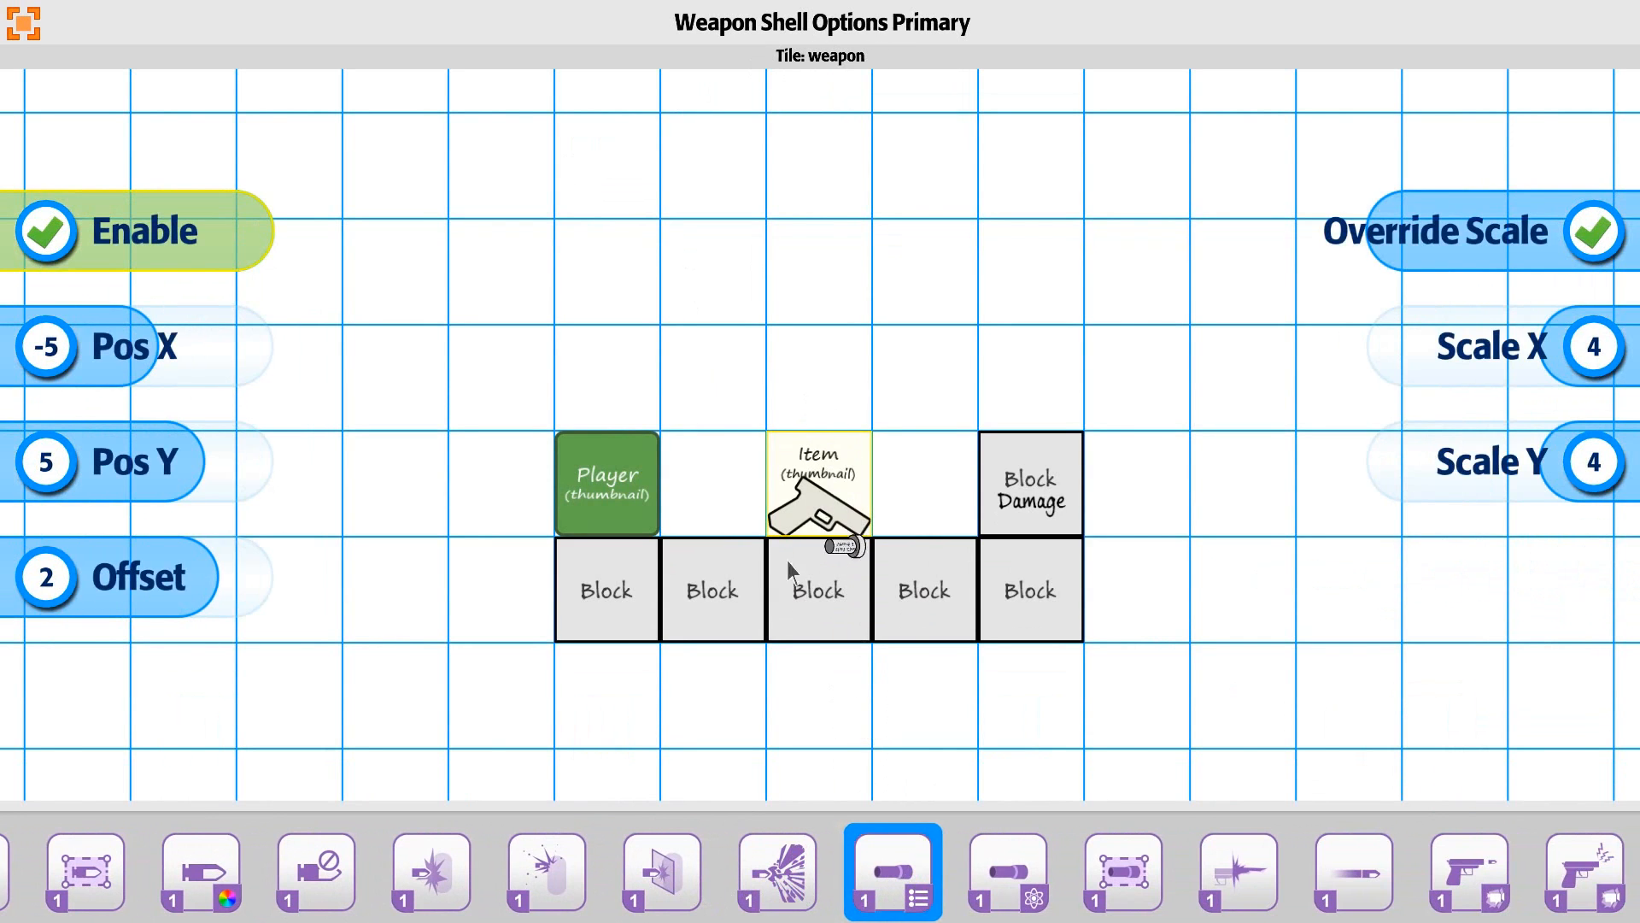
scroll(804, 514, up, 2)
scroll(806, 516, up, 2)
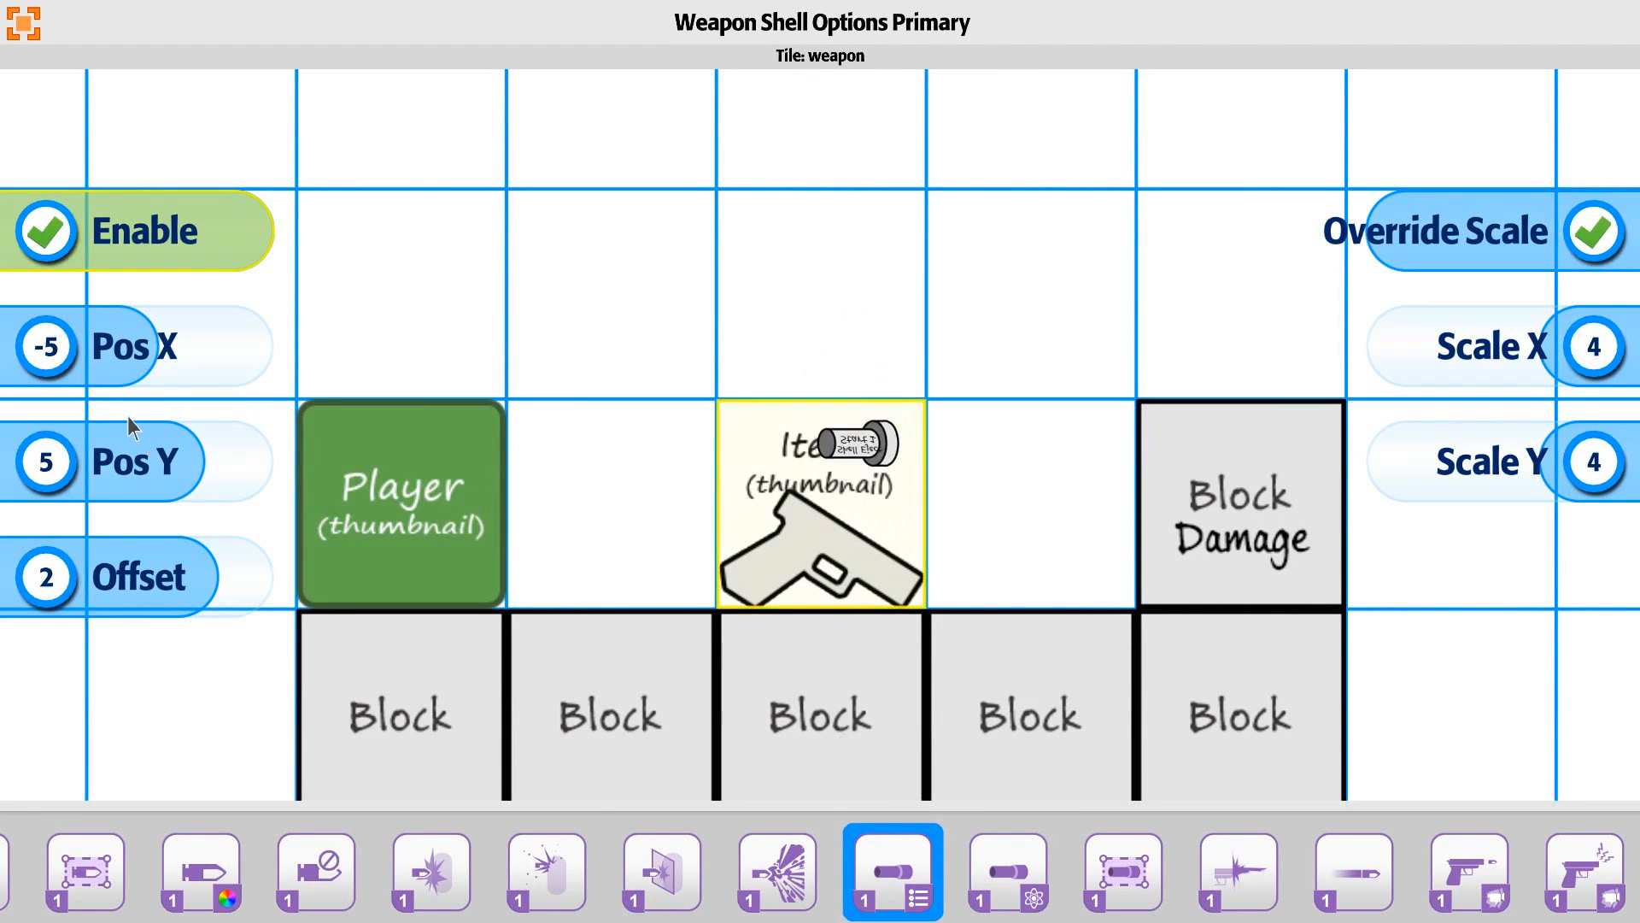
scroll(793, 414, down, 2)
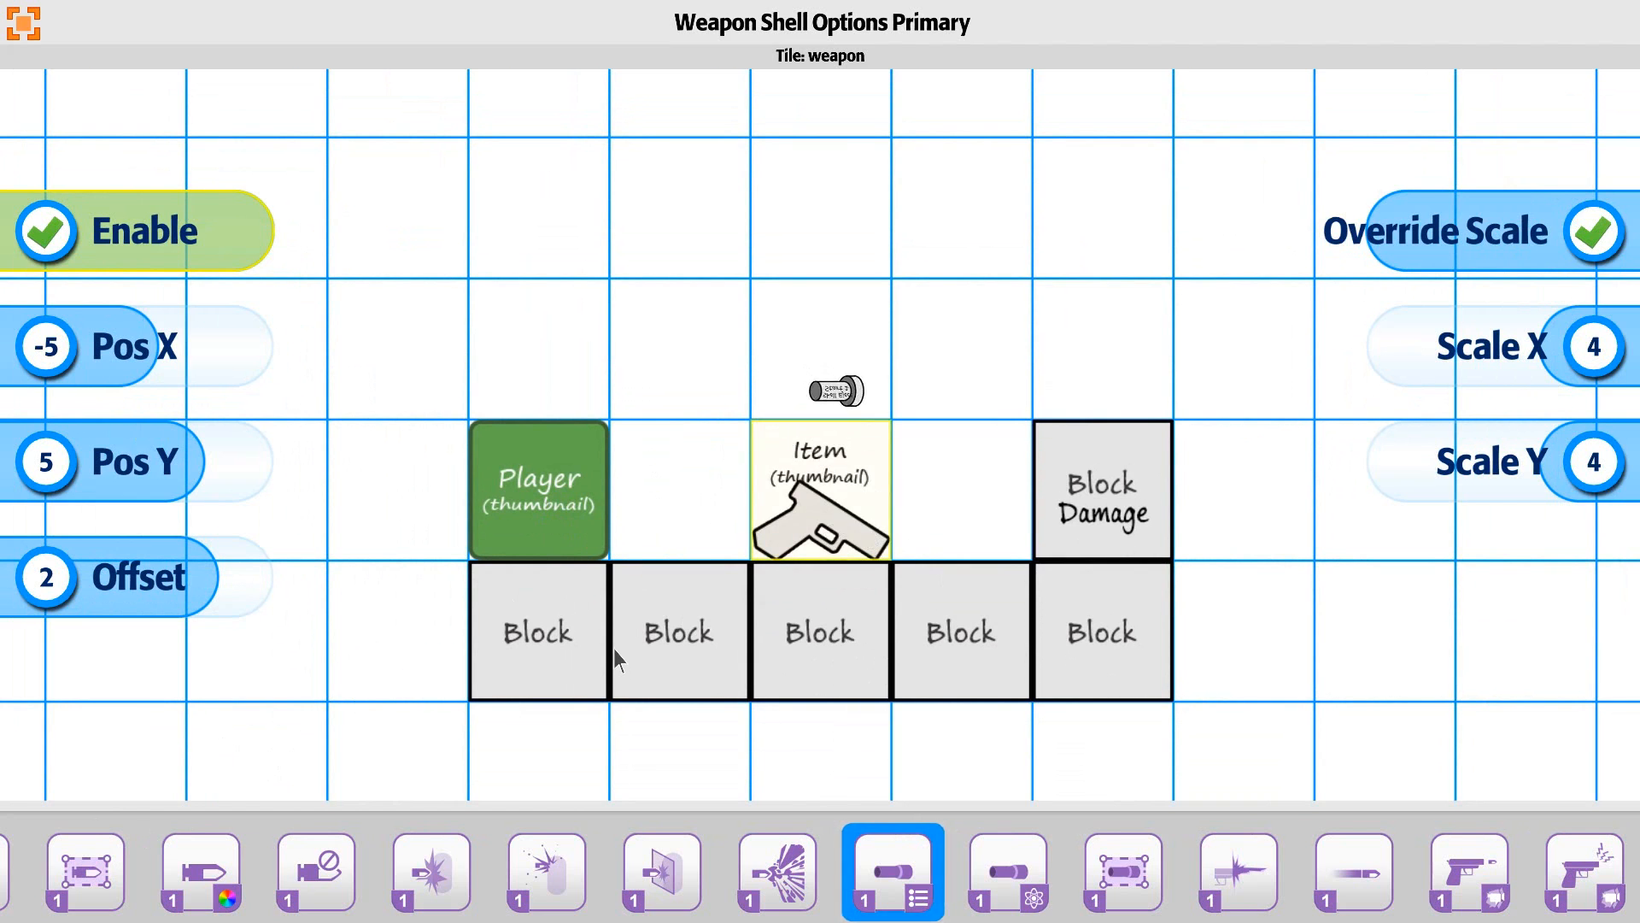
key(Return)
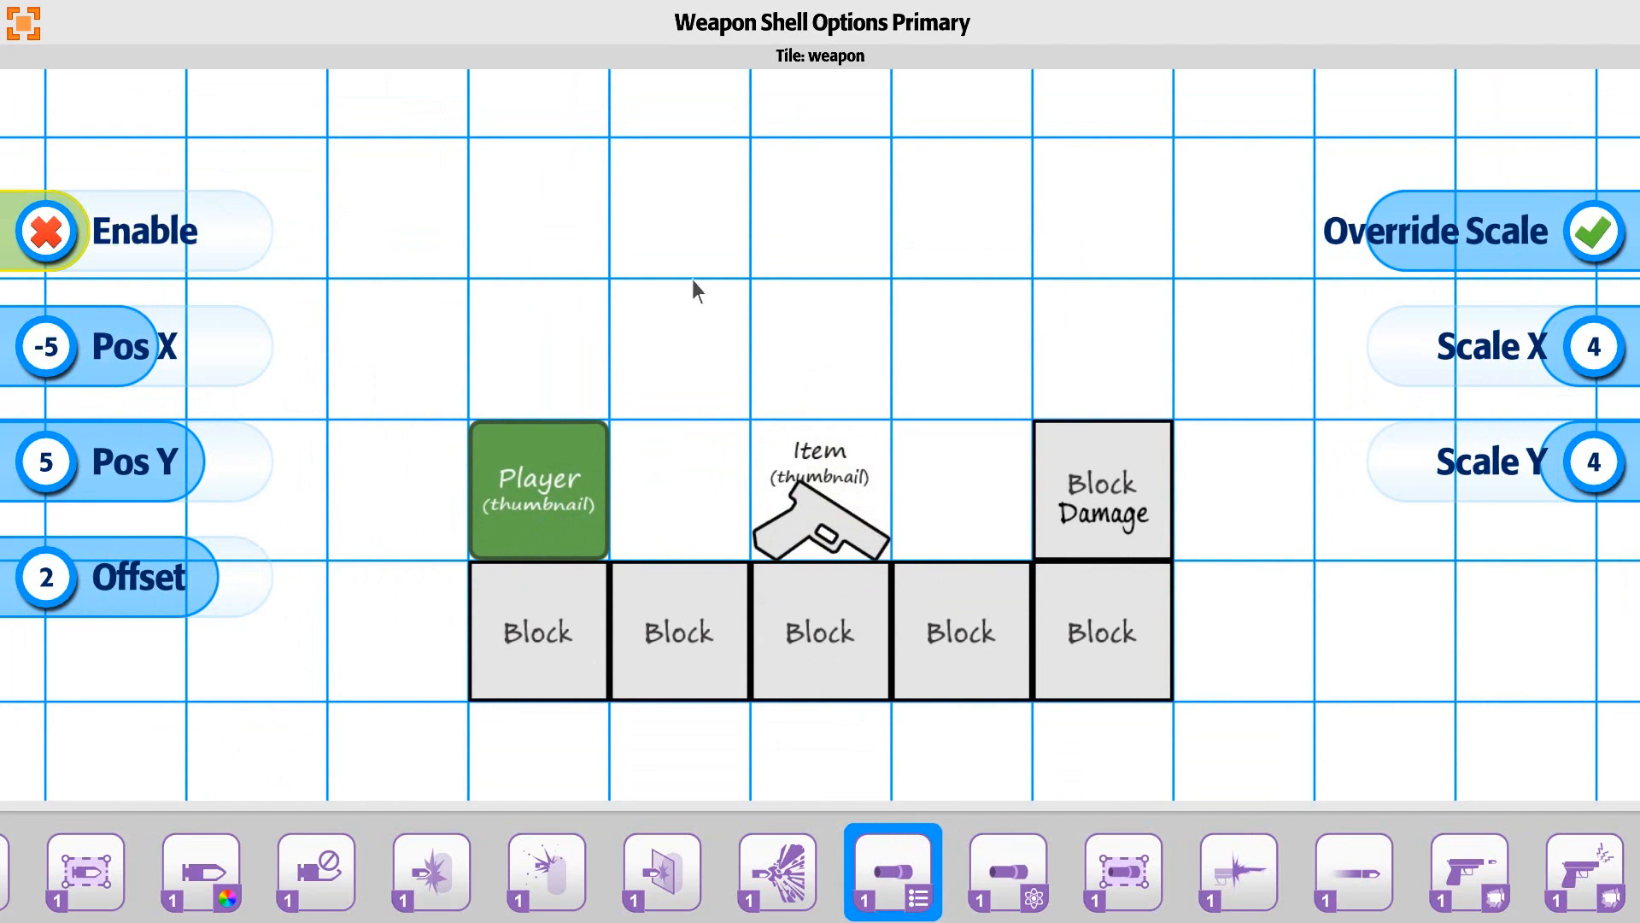
key(Return)
Set the ejected shell's Pos X to -3.
key(Down)
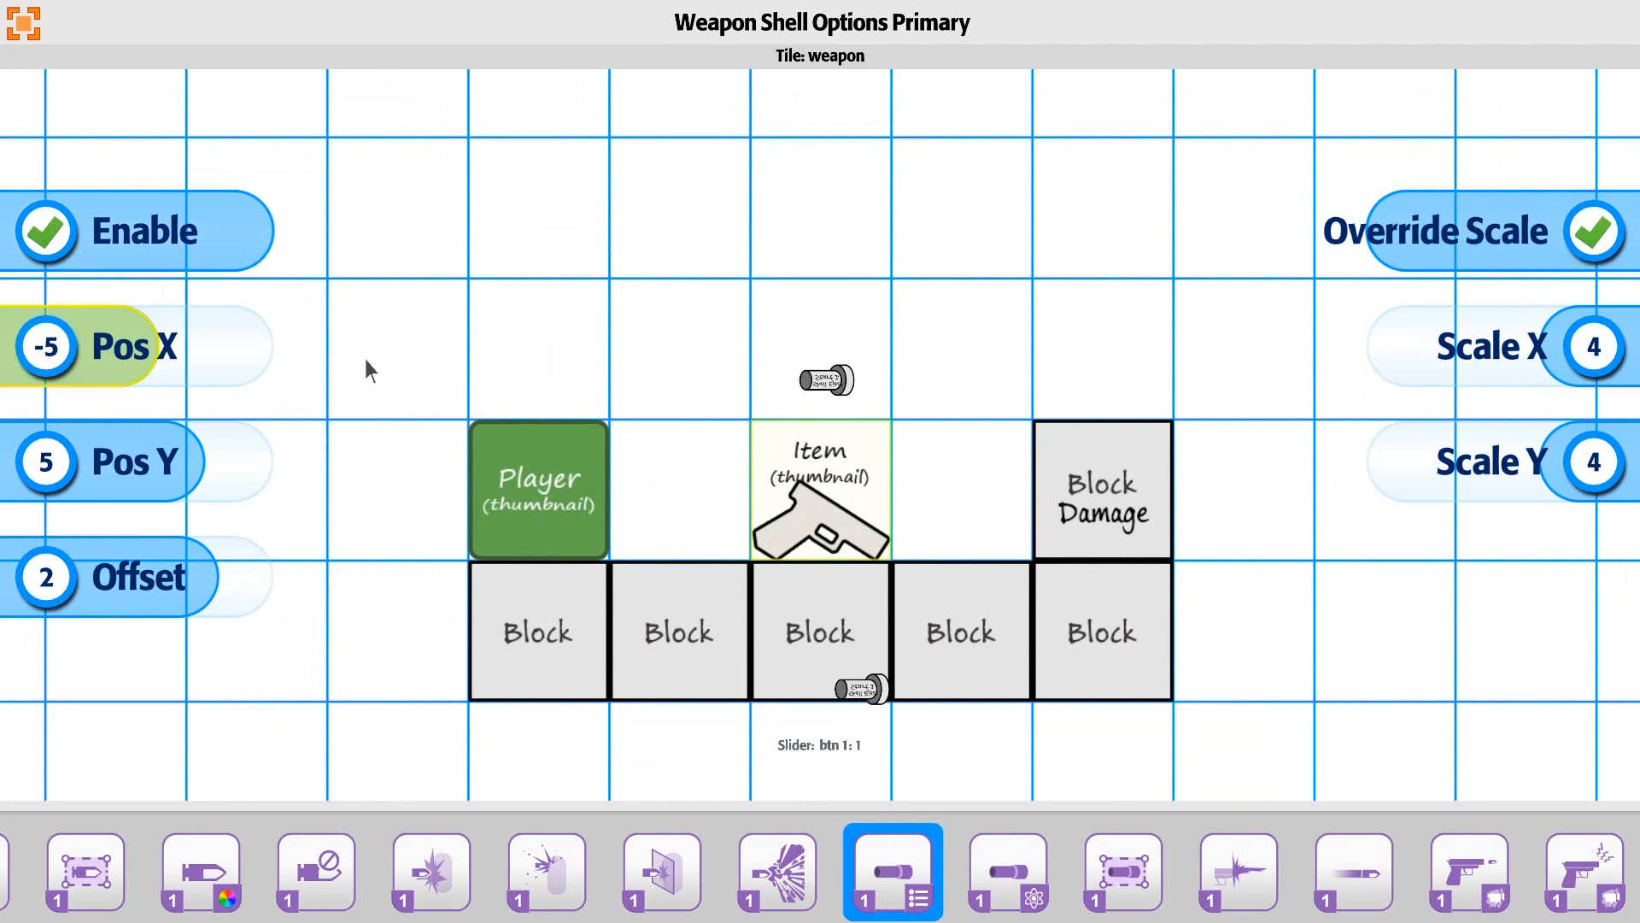
key(Right)
key(Right)
key(Right)
key(Right)
key(Right)
key(Right)
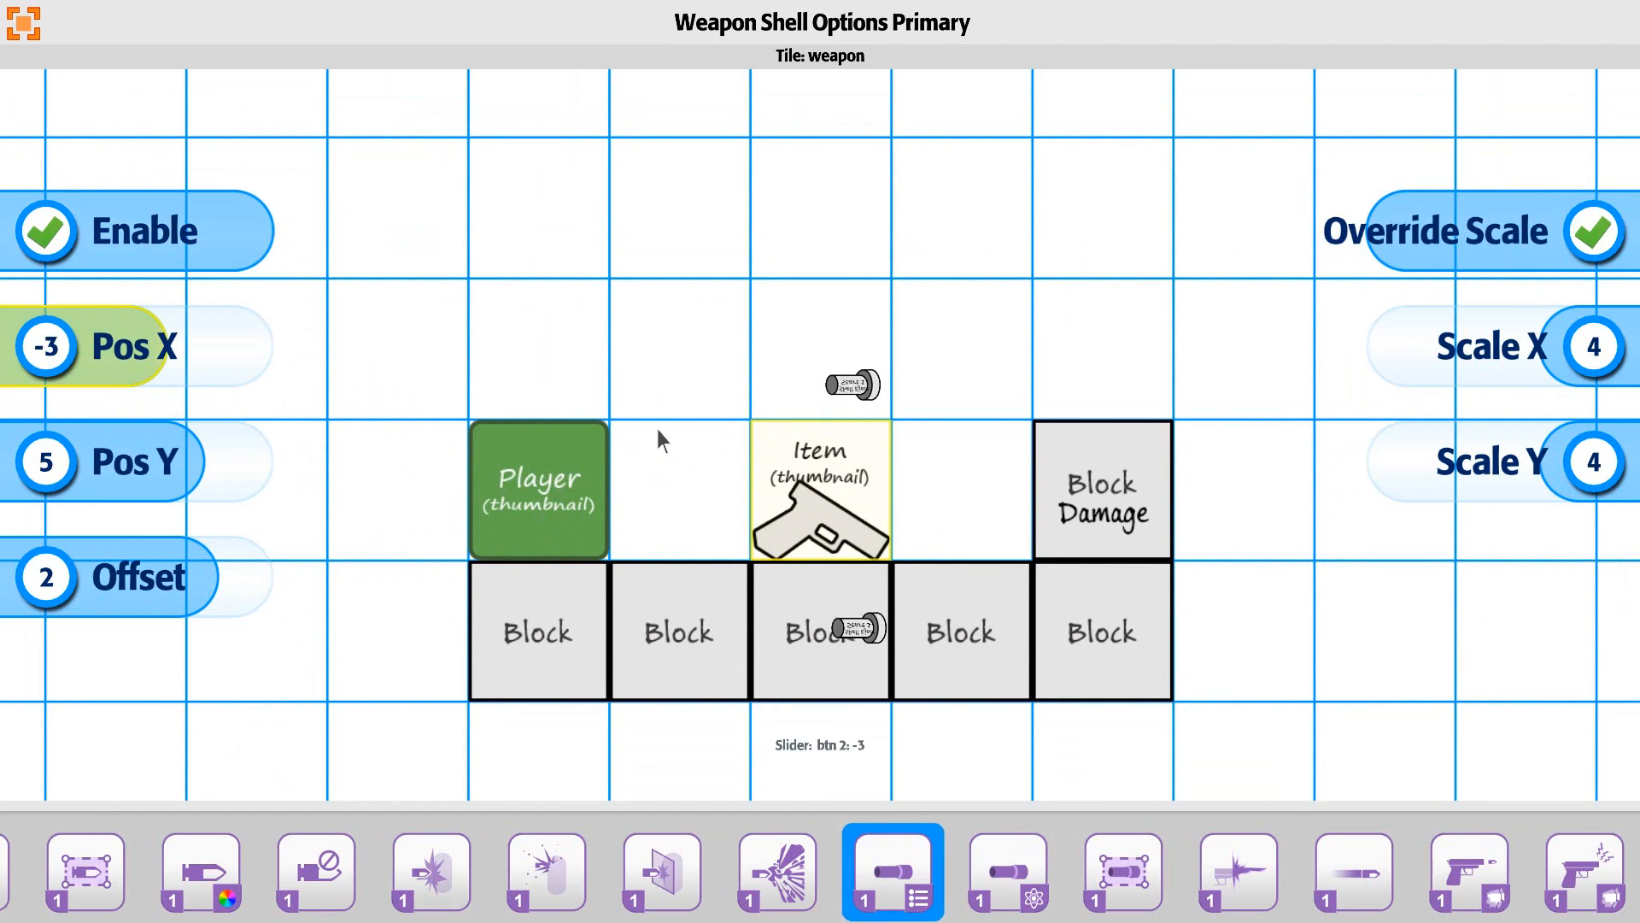
key(Right)
key(Right)
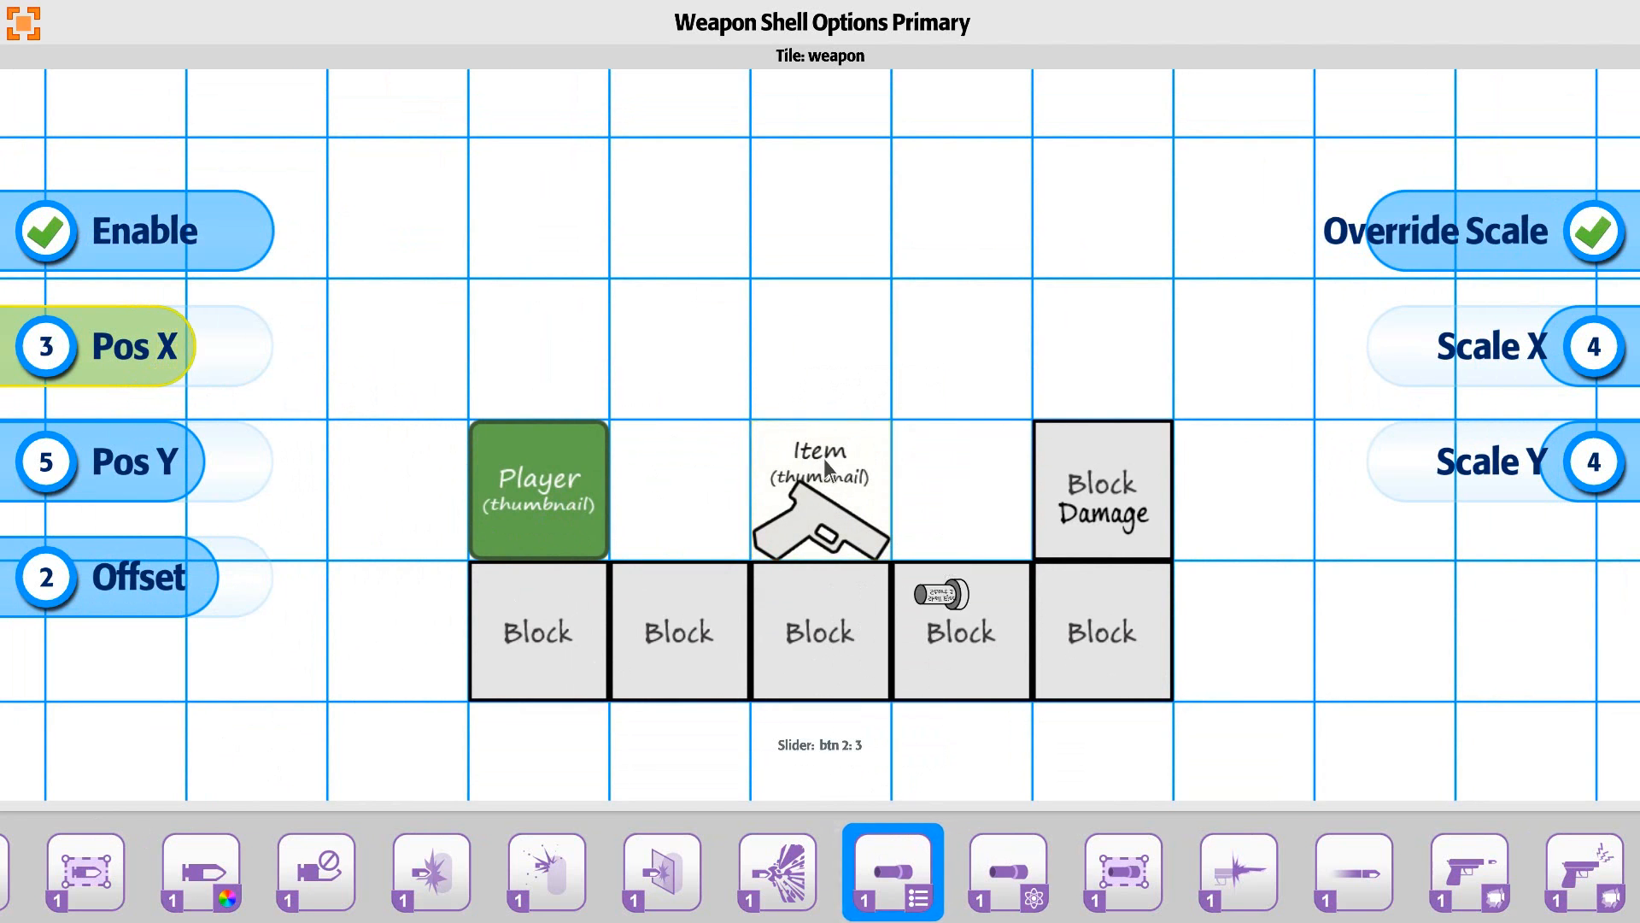
key(Left)
key(Left)
key(Left)
key(Left)
key(Left)
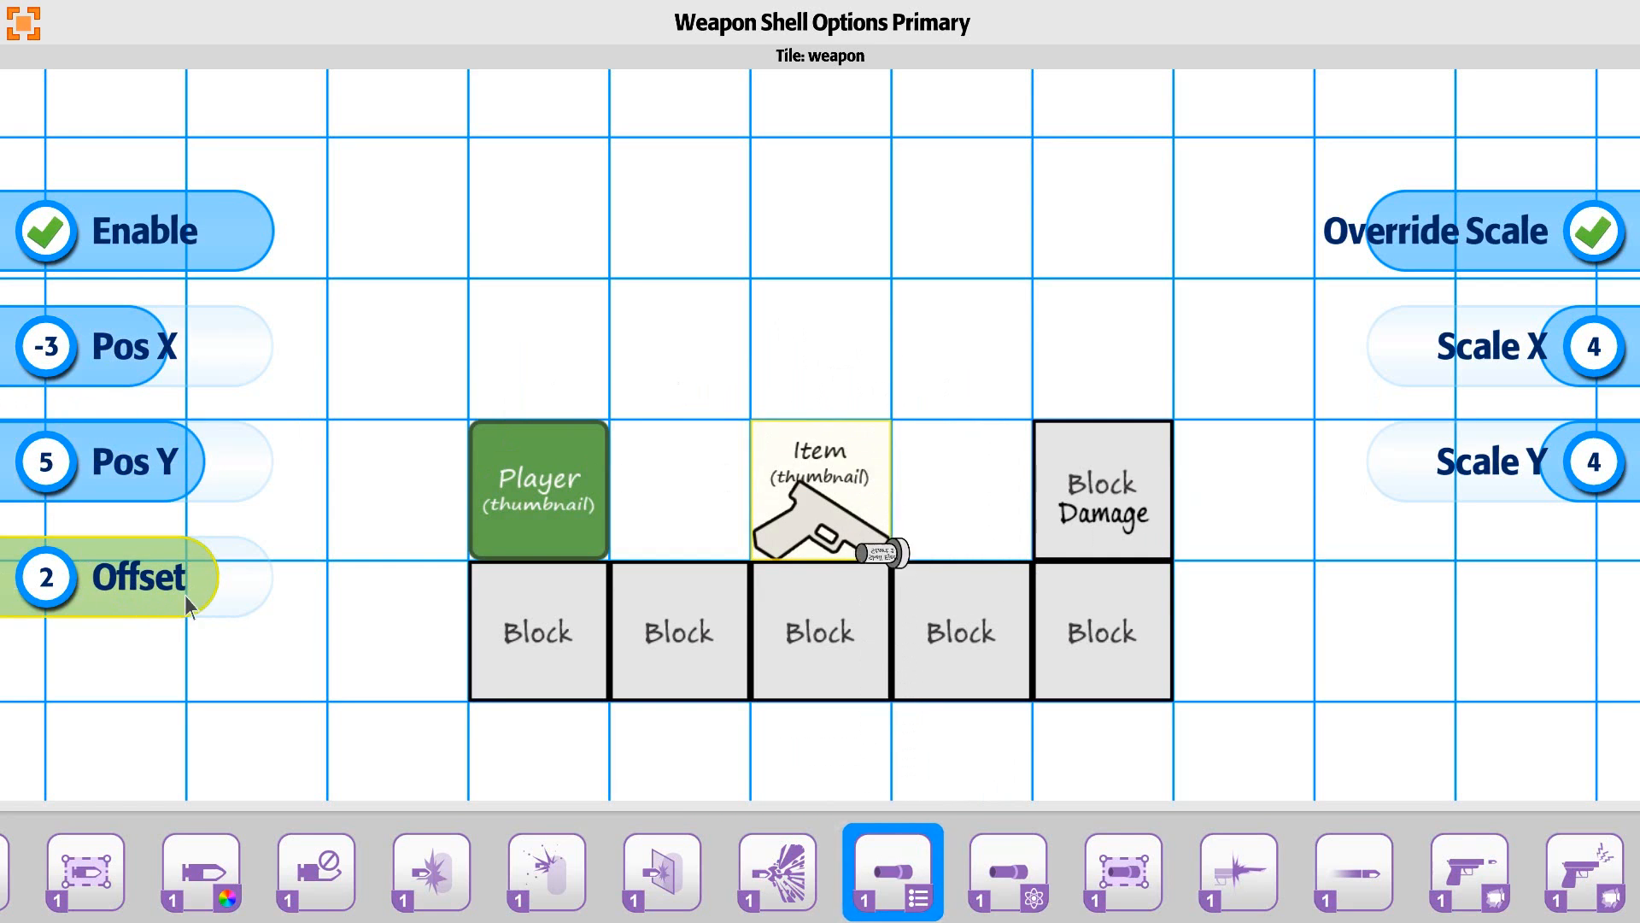
Try the ejected shell's Offset at -5 and return it to 2.
drag(199, 594, 56, 592)
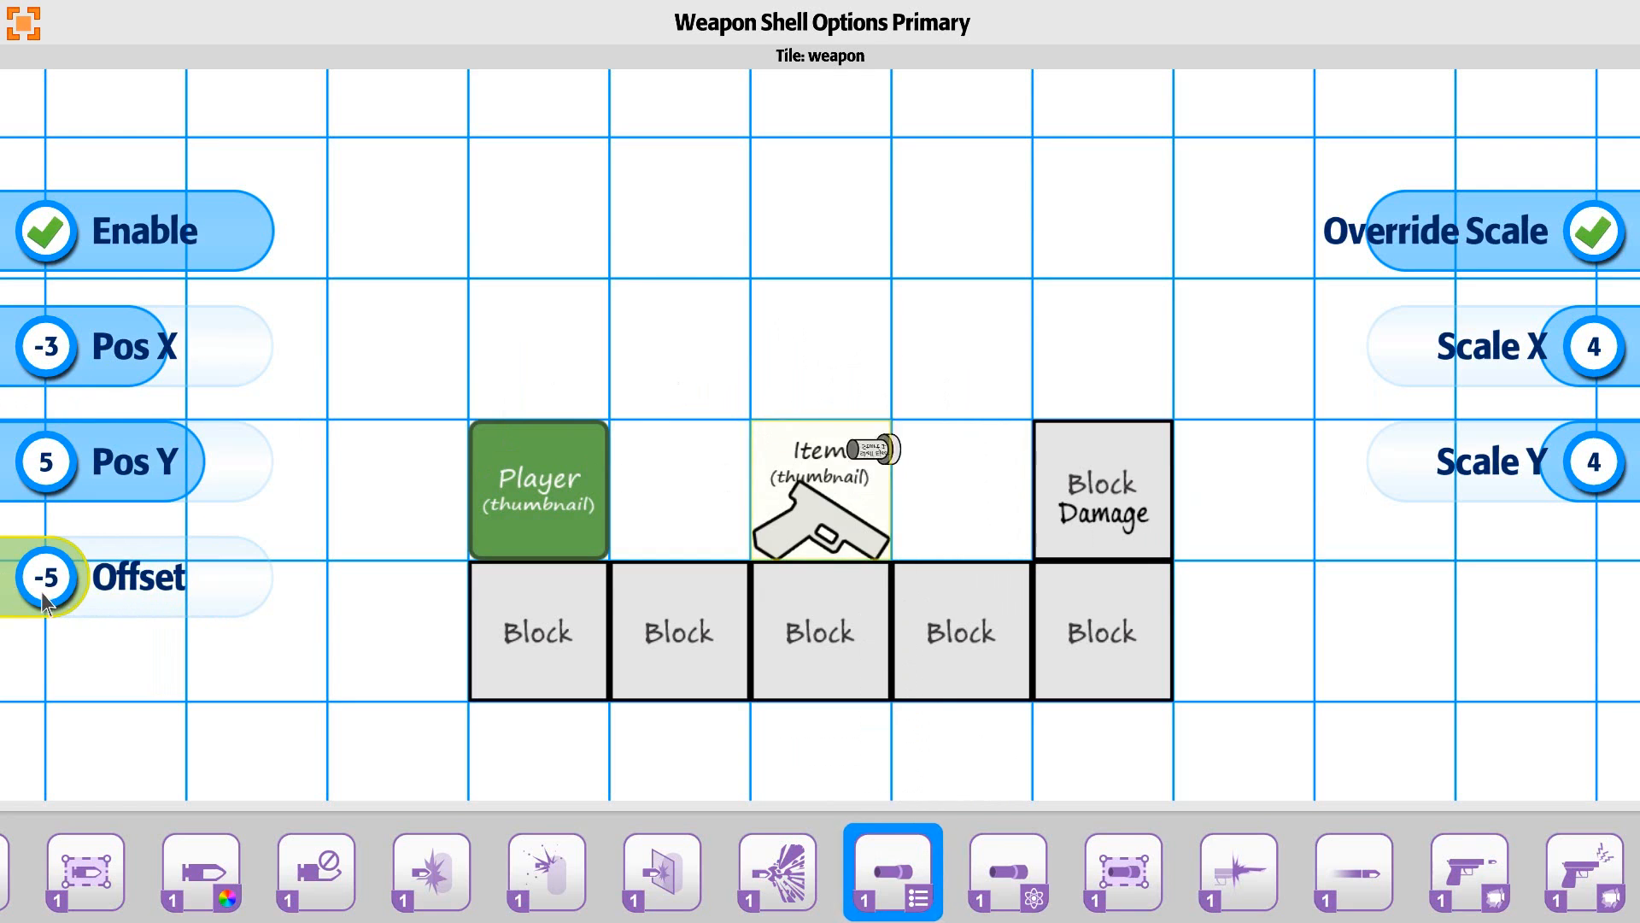
drag(42, 592, 202, 594)
Try the ejected shell's Pos Y at 20 and -1, and return it to 5.
key(Up)
key(Up)
key(Down)
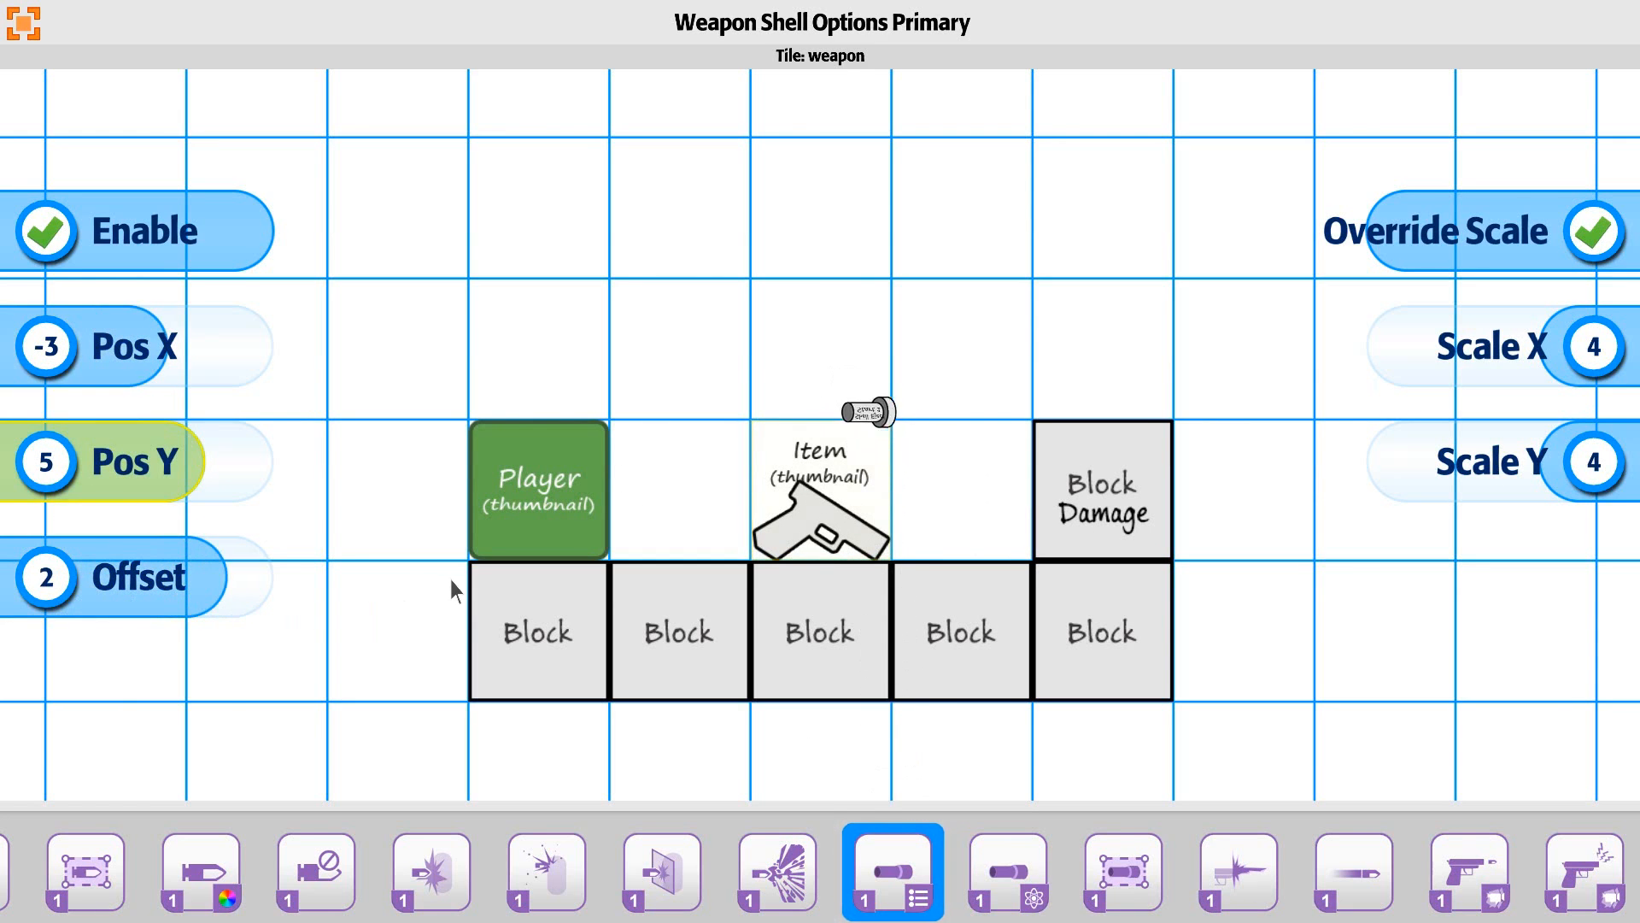
drag(76, 487, 209, 481)
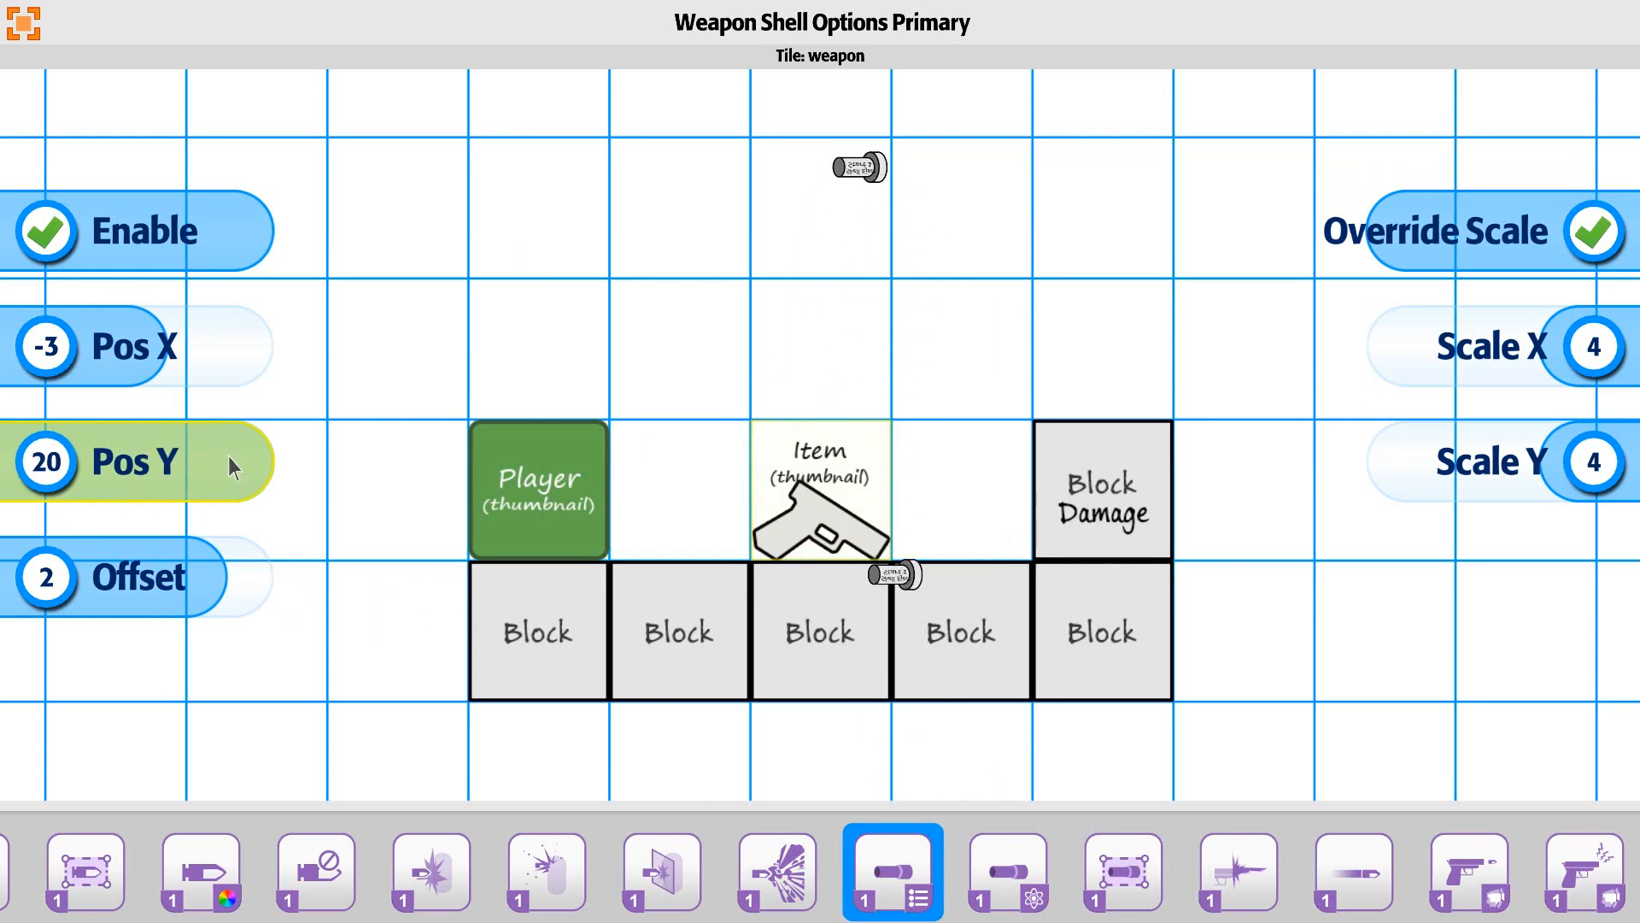
drag(234, 462, 140, 468)
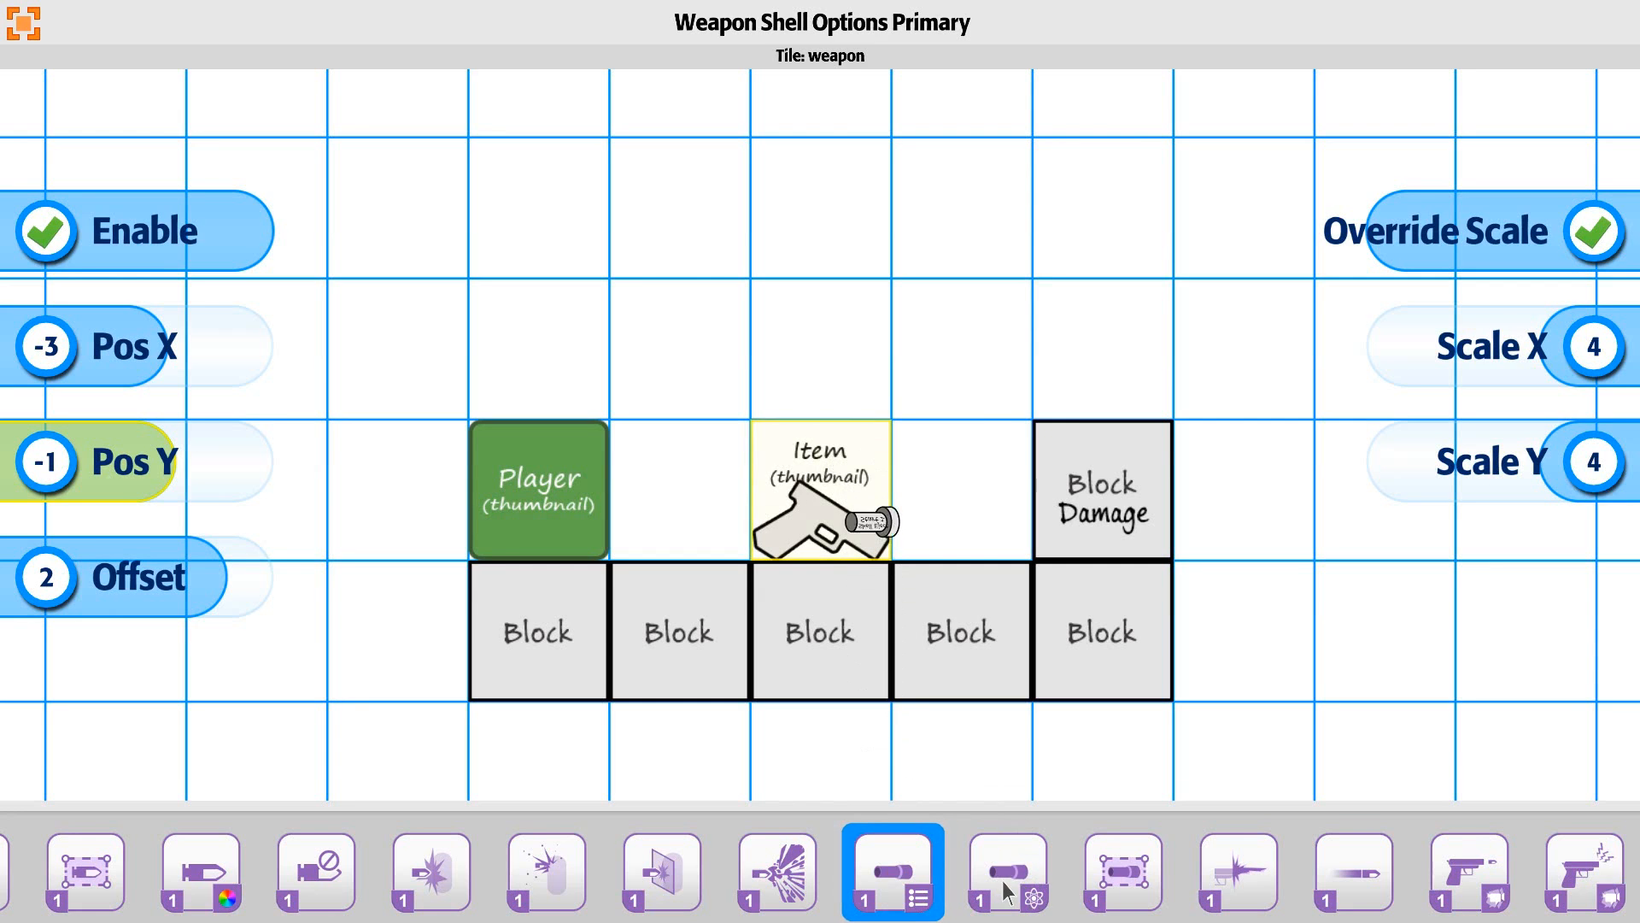
drag(119, 469, 148, 467)
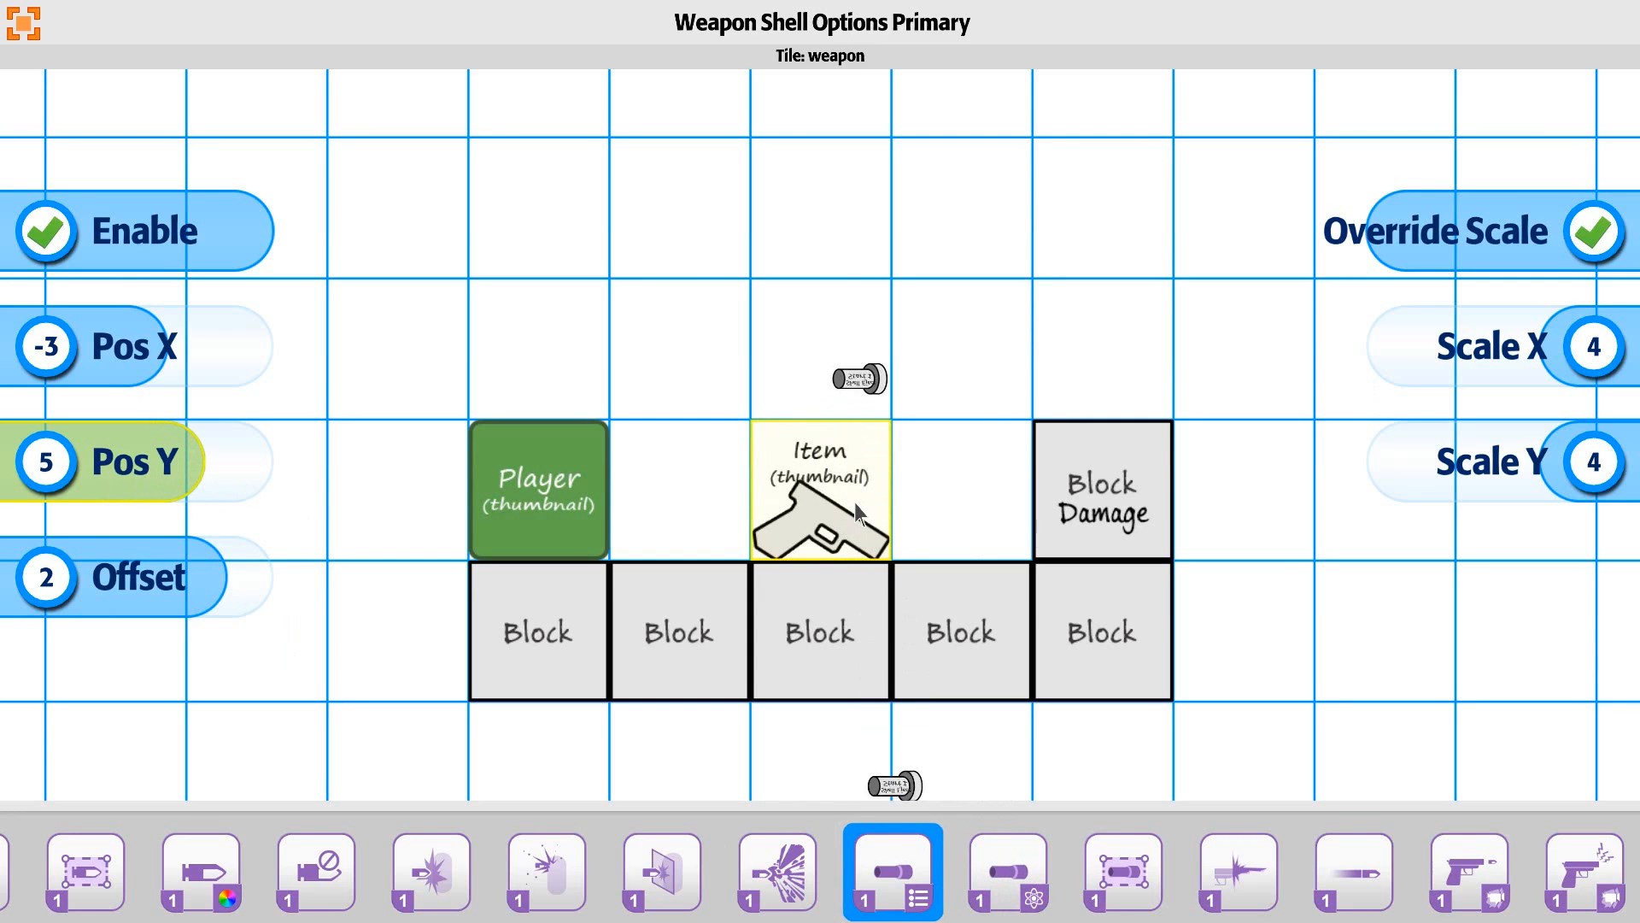
Enlarge the ejected shell by setting both Scale X and Scale Y to 13.
key(Up)
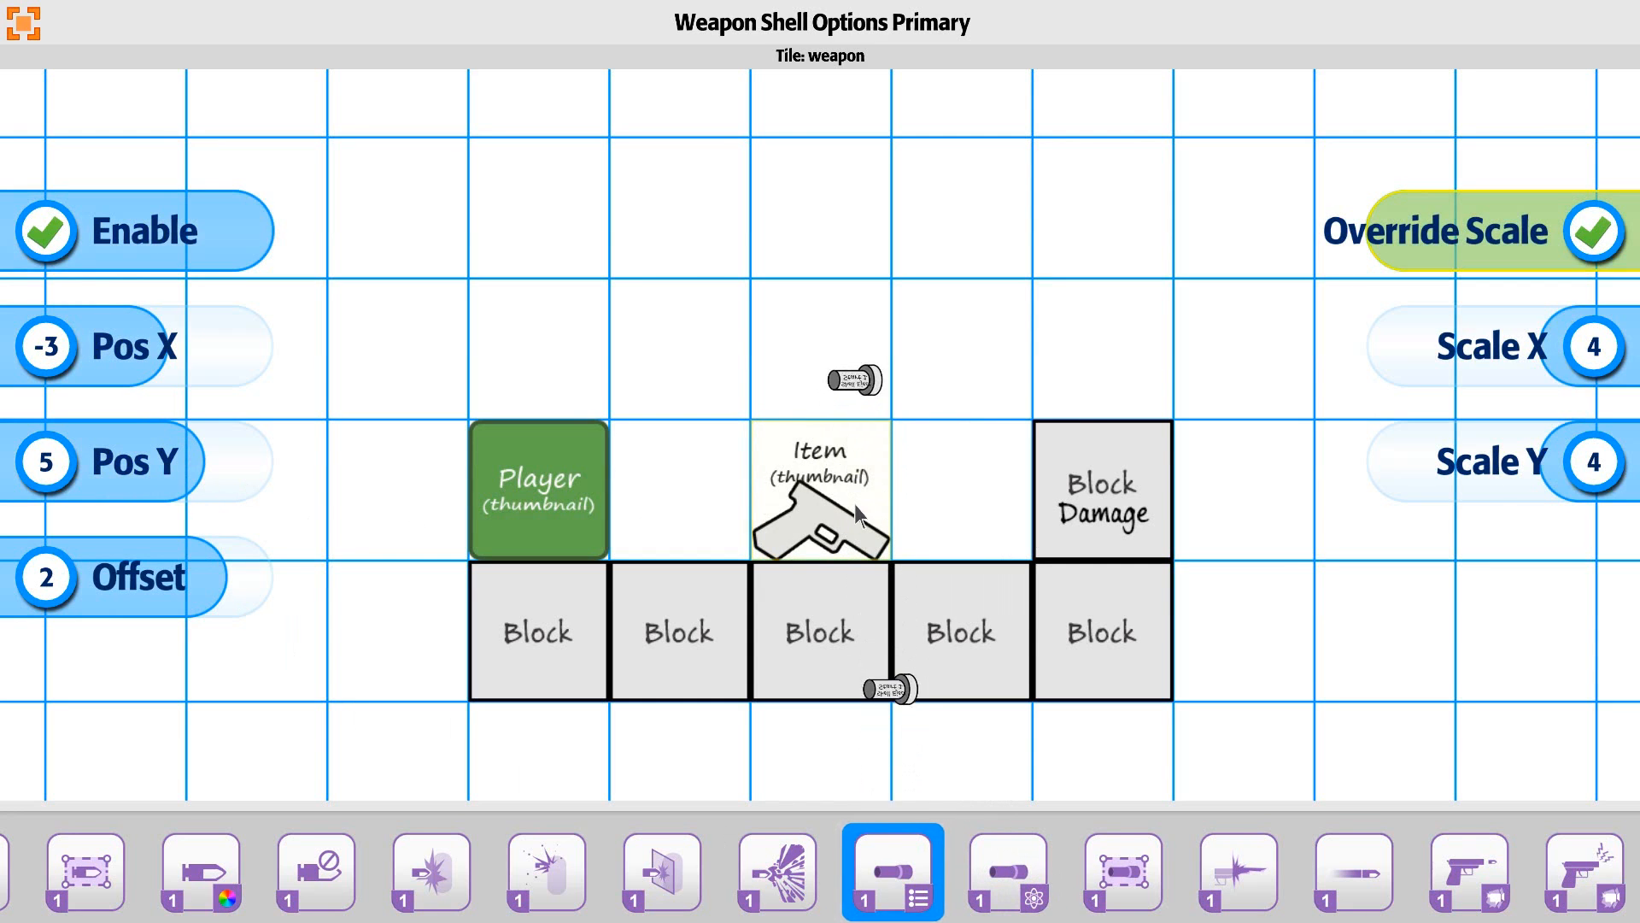
key(Down)
key(Right)
key(Right)
drag(1575, 360, 1551, 380)
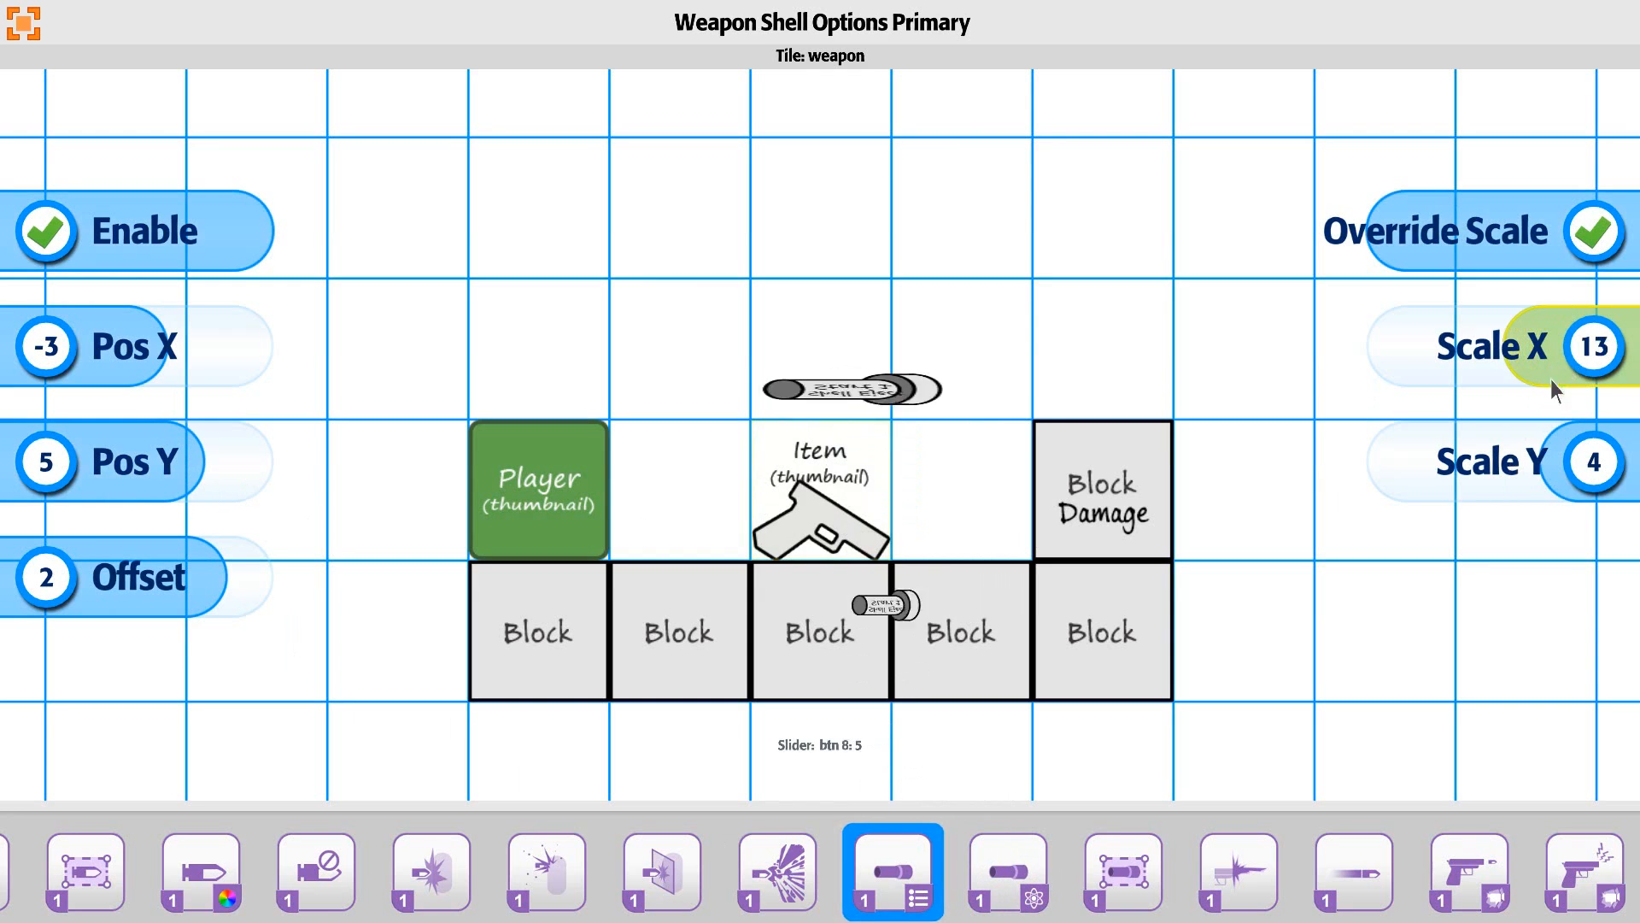
drag(1572, 487, 1543, 489)
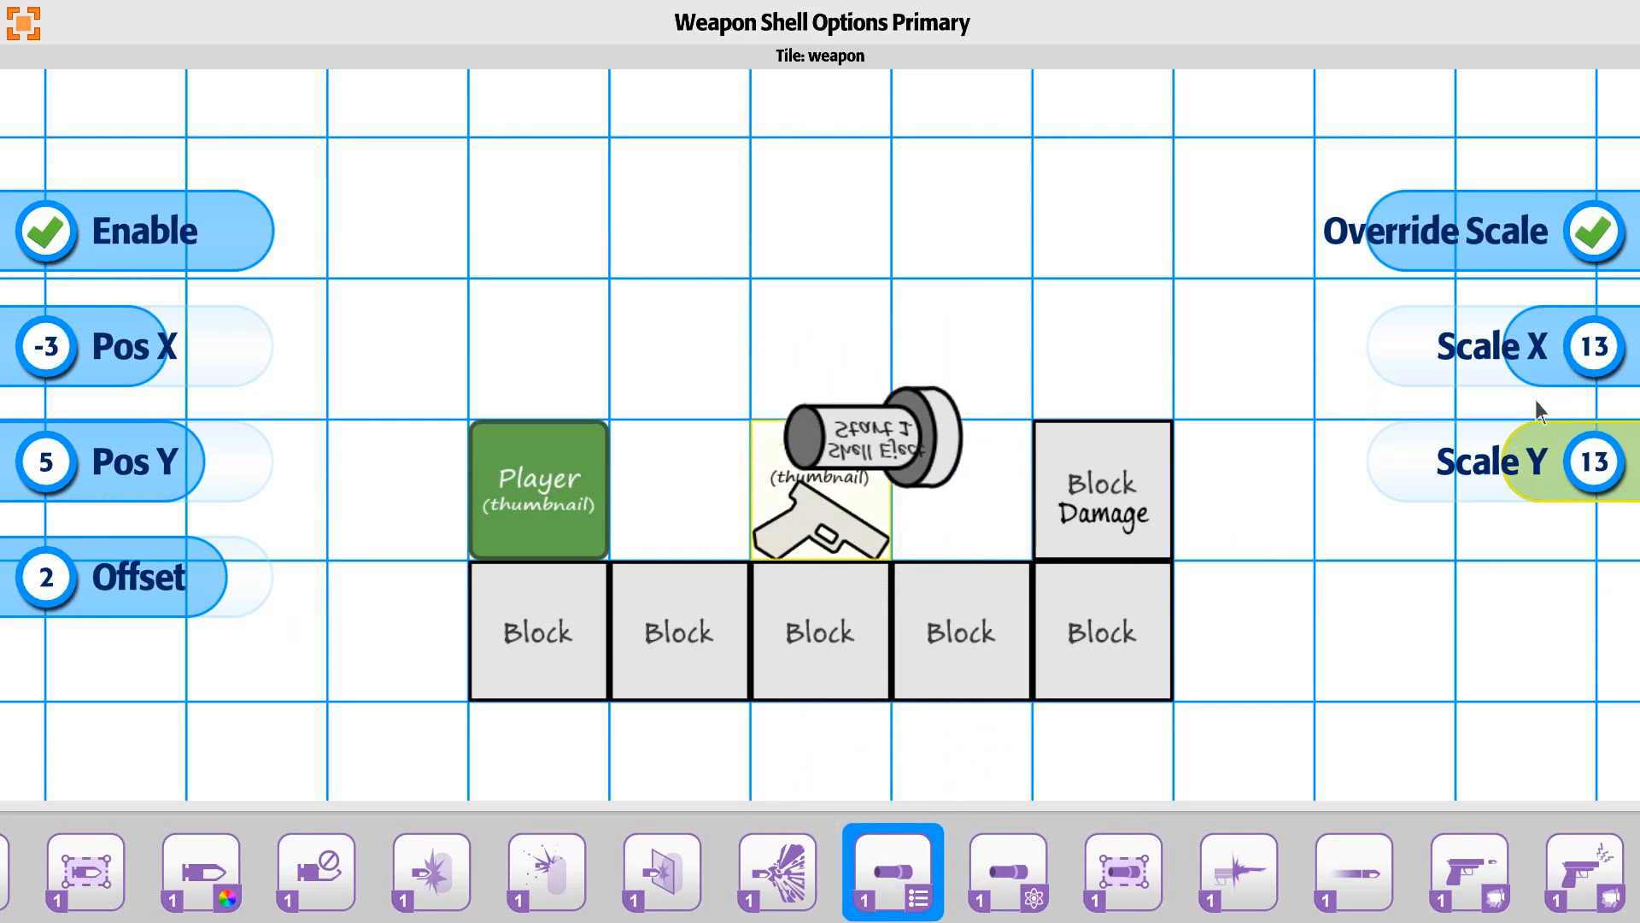
Reduce the ejected shell's size by setting both Scale X and Scale Y to 3.
drag(1548, 373, 1594, 374)
drag(1567, 431, 1615, 508)
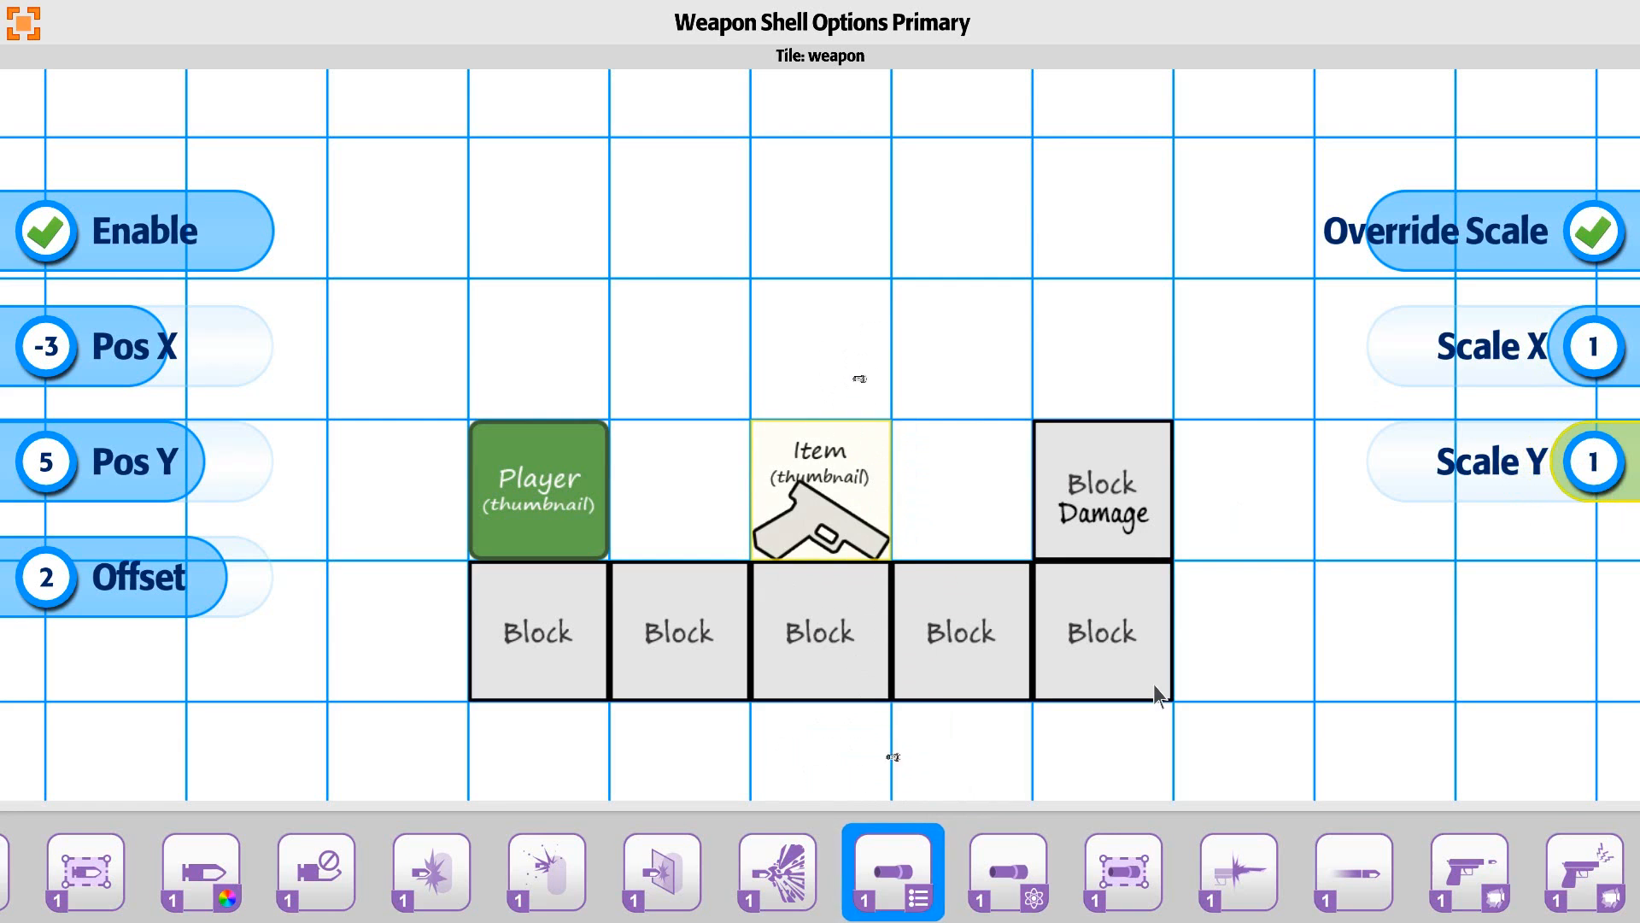
key(Right)
key(Right)
key(Up)
key(Right)
key(Right)
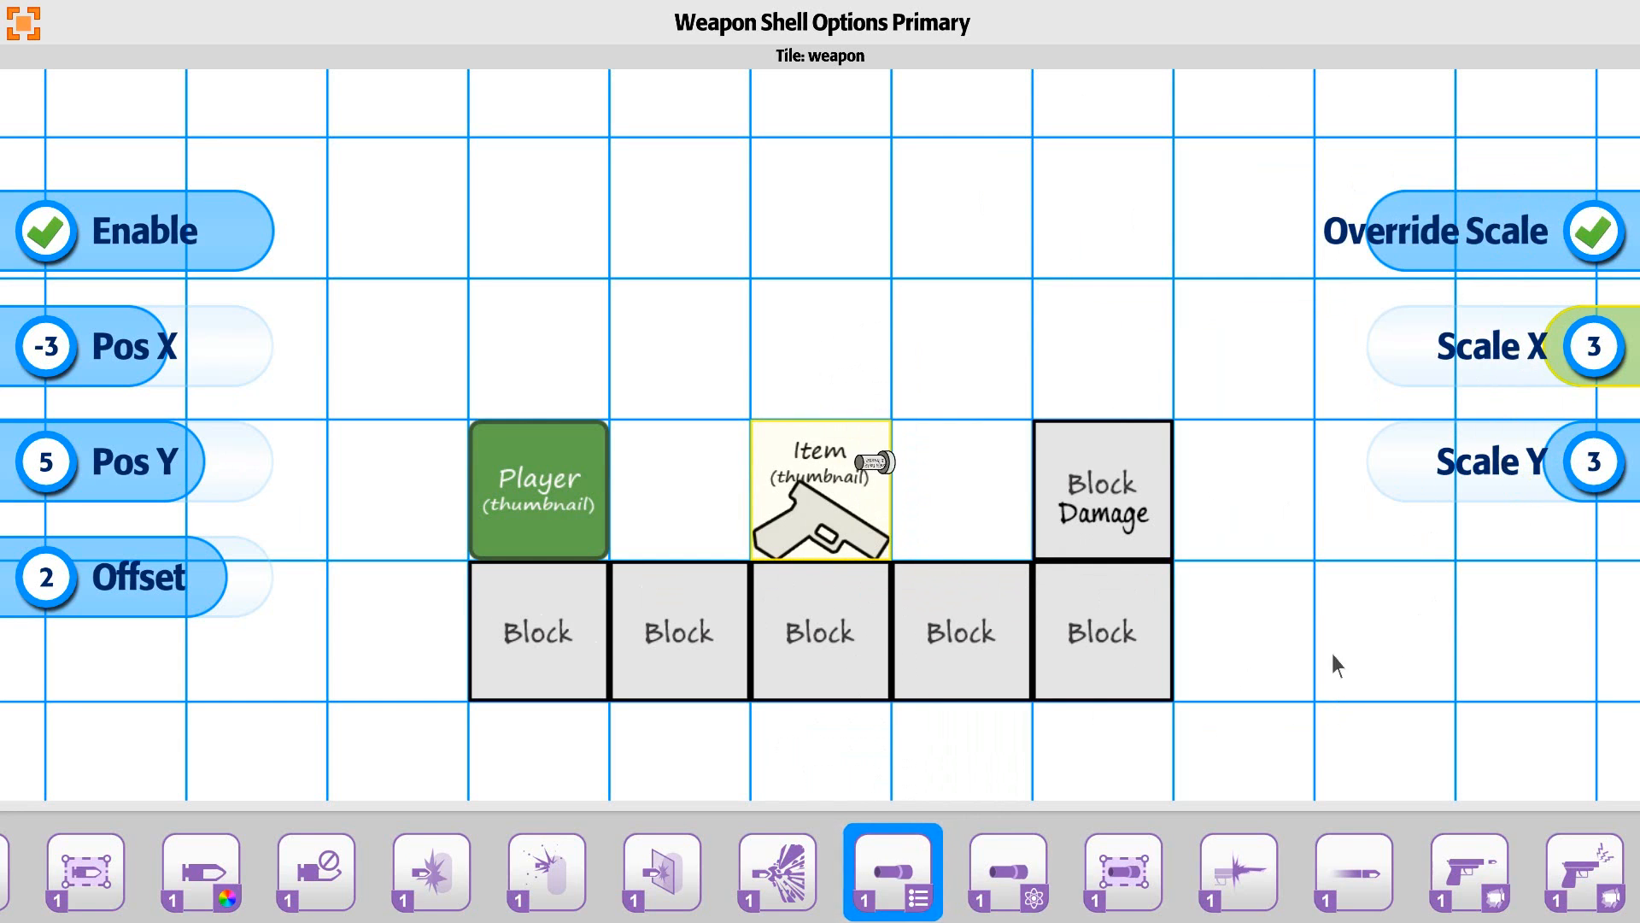
In the primary weapon shell physics, set the shell's Mass to 4 and its Drag to 3.
click(1028, 898)
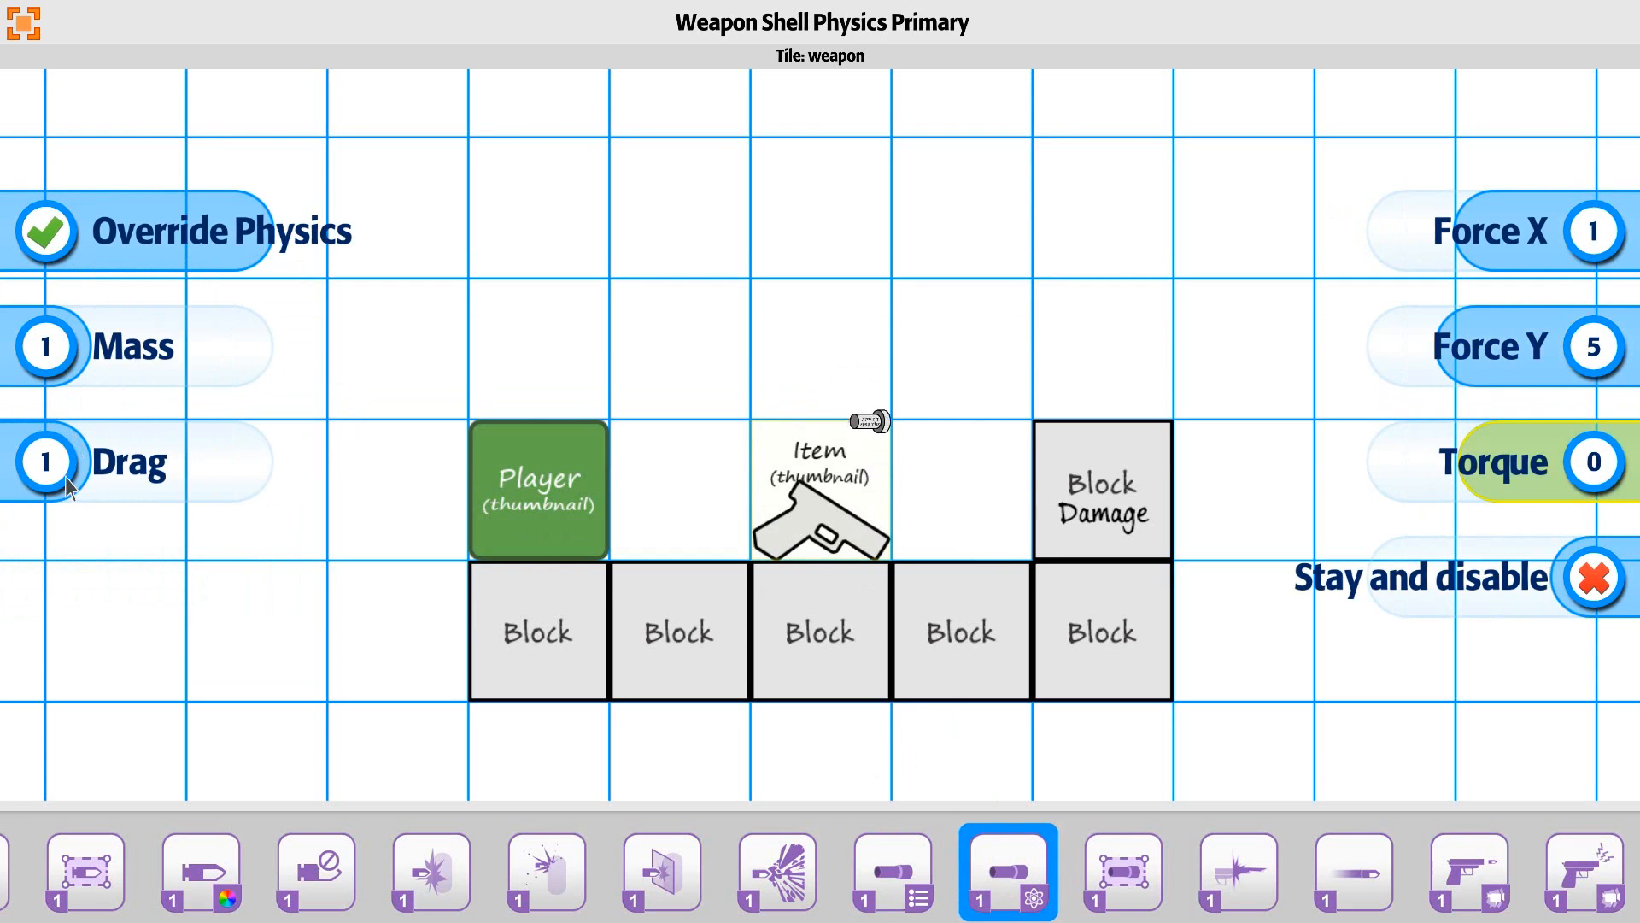
drag(56, 467, 96, 471)
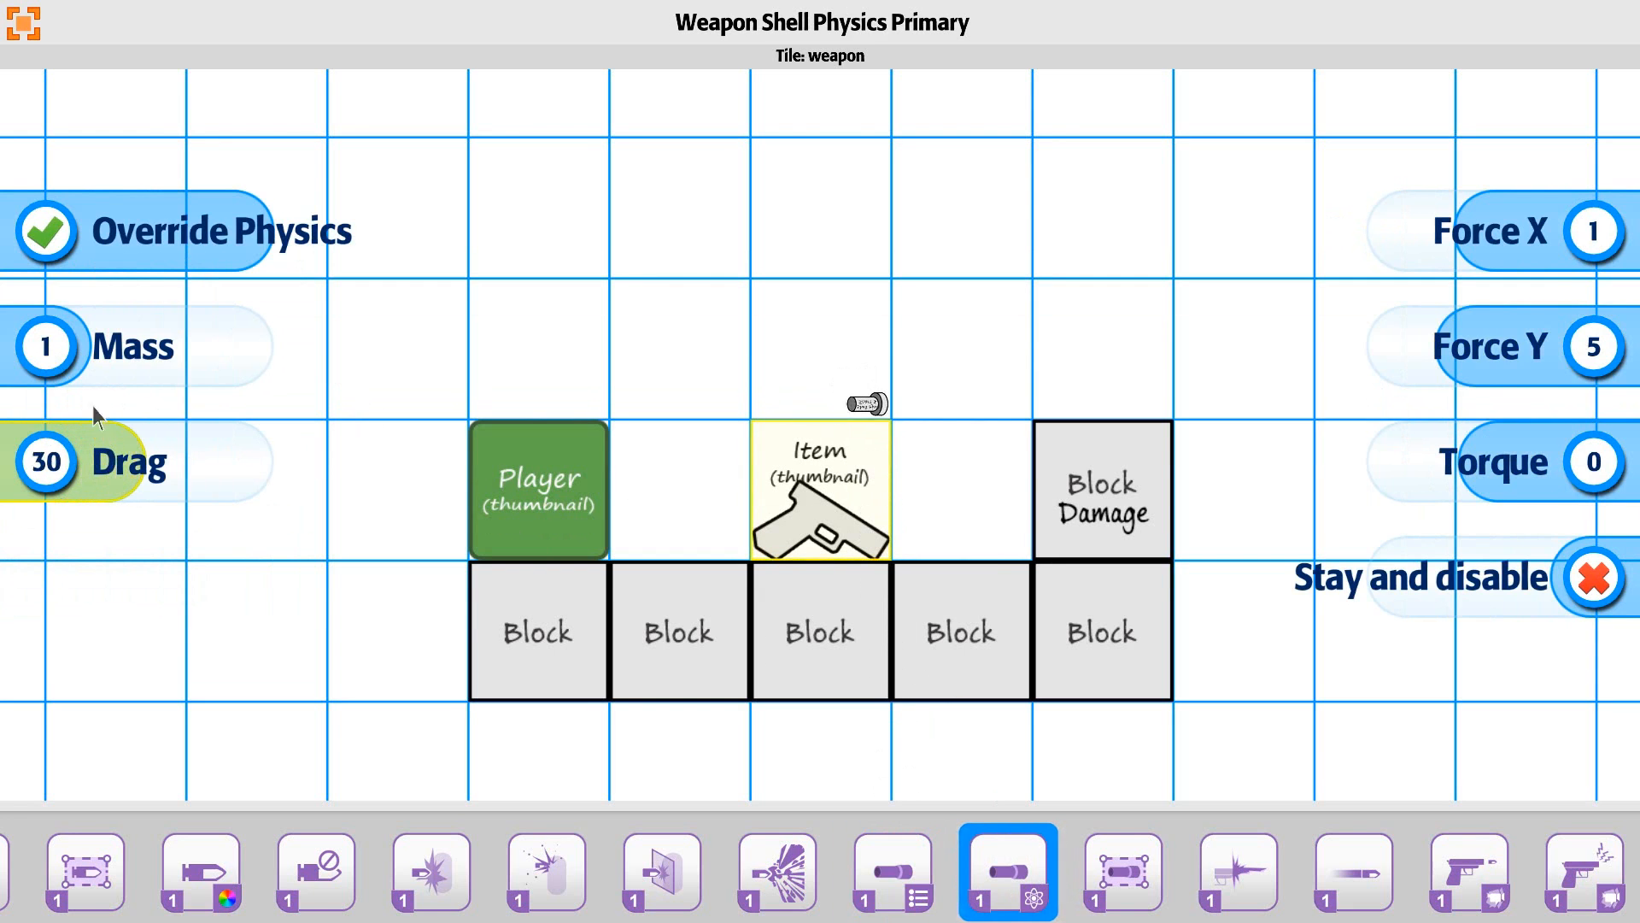
drag(61, 363, 84, 365)
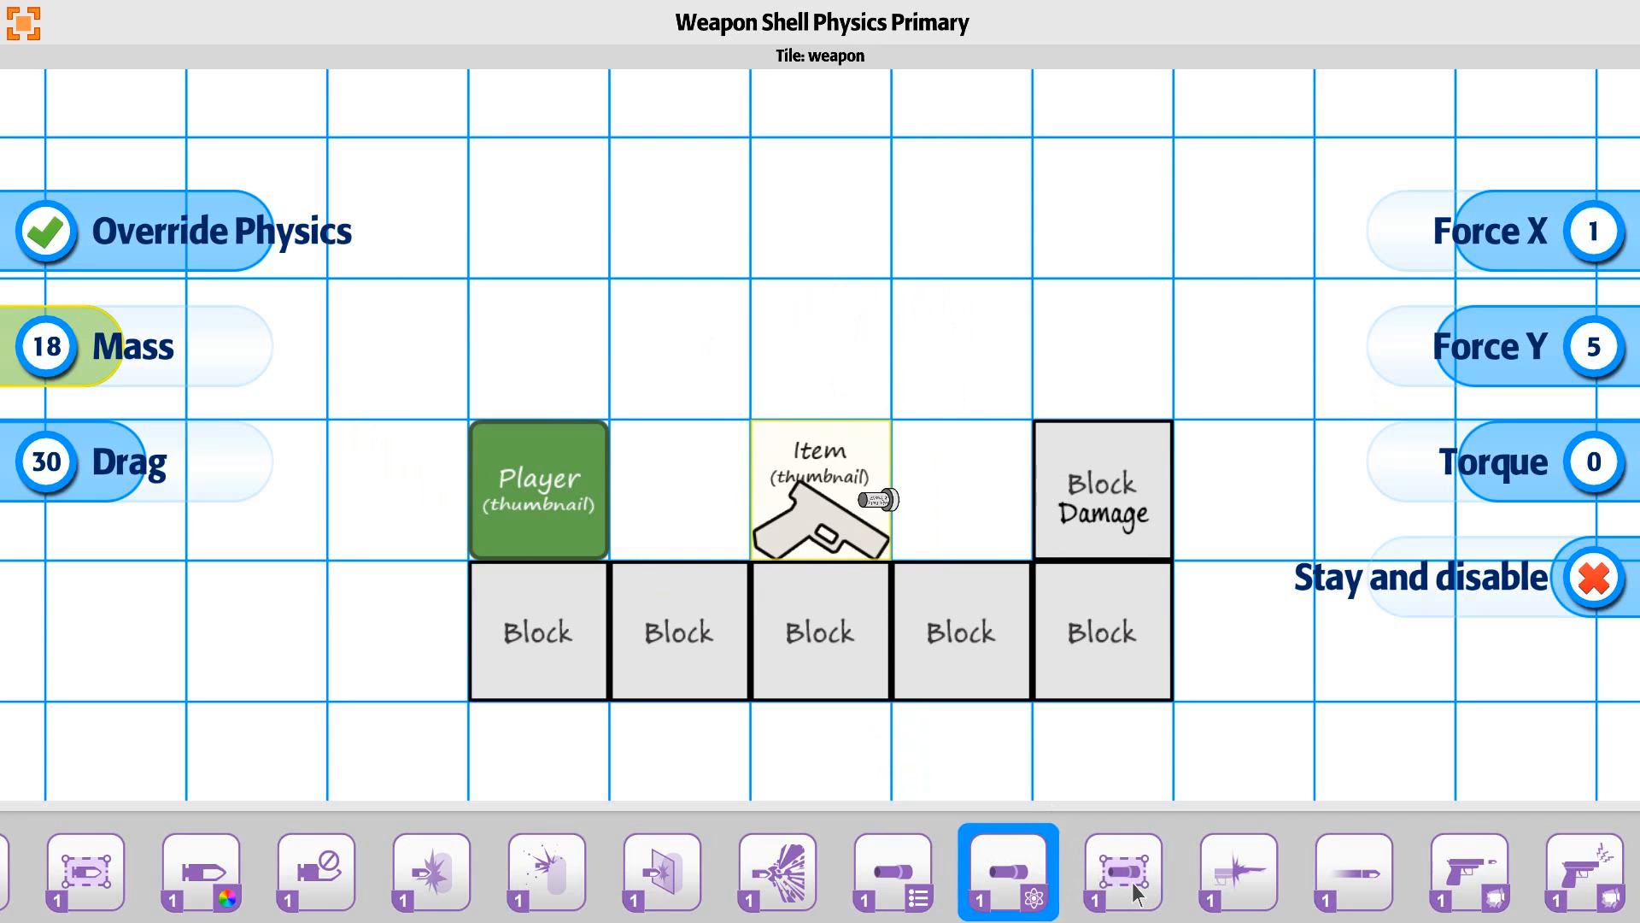
drag(99, 342, 76, 354)
drag(99, 472, 52, 481)
key(Right)
key(Right)
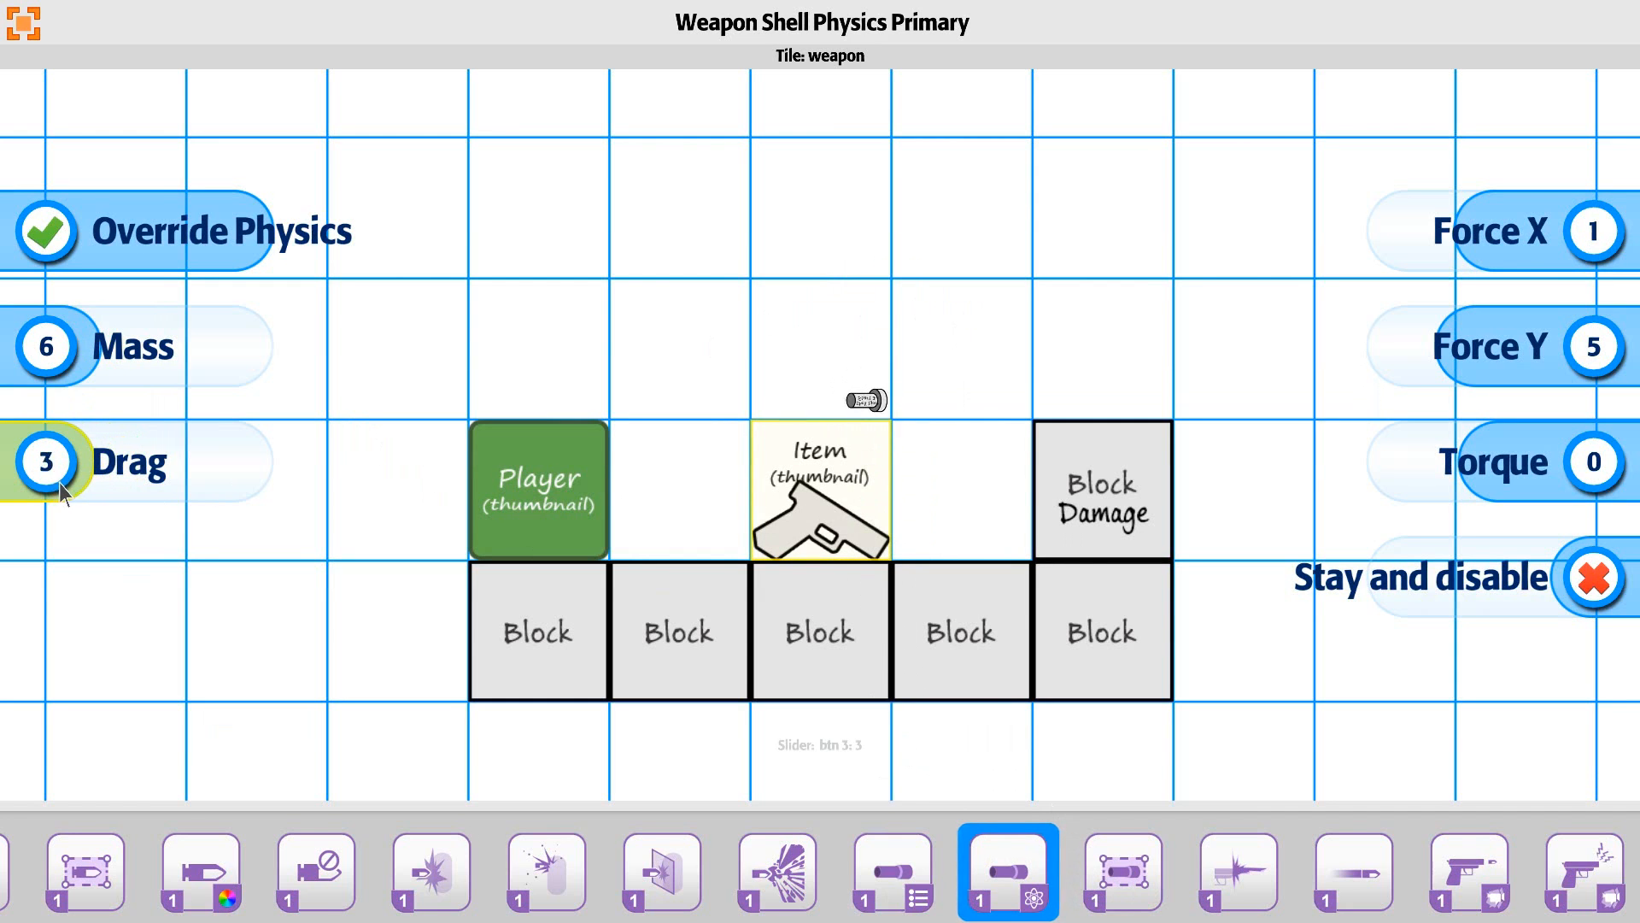
key(Left)
key(Up)
key(Left)
key(Left)
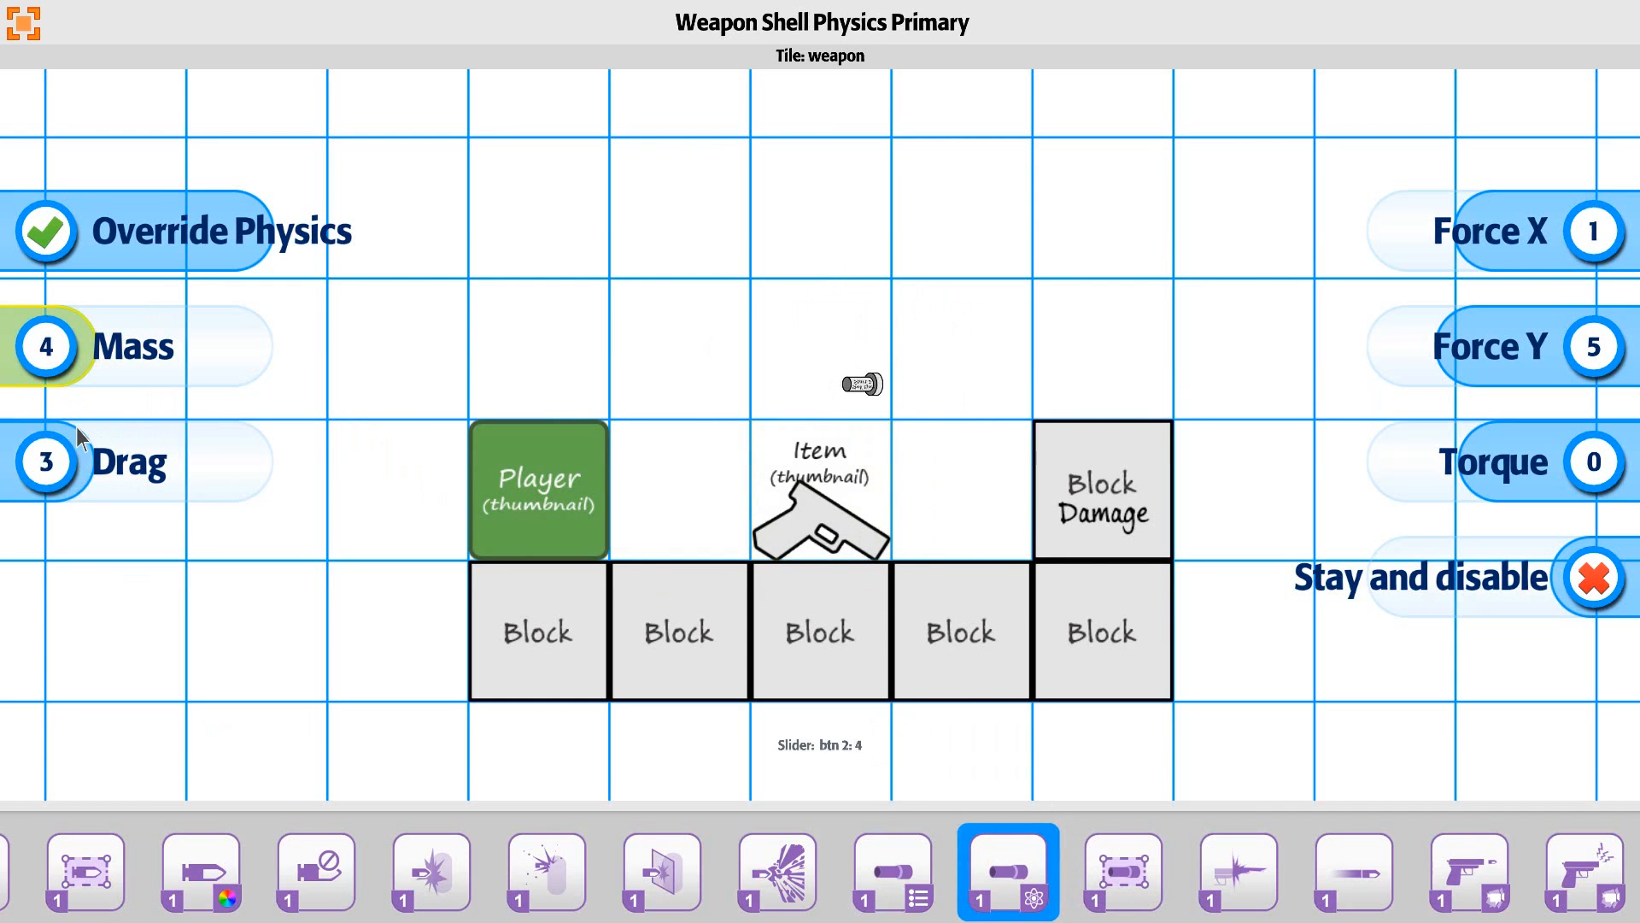
Raise the ejected shell's Force X to 9.
key(Down)
key(Down)
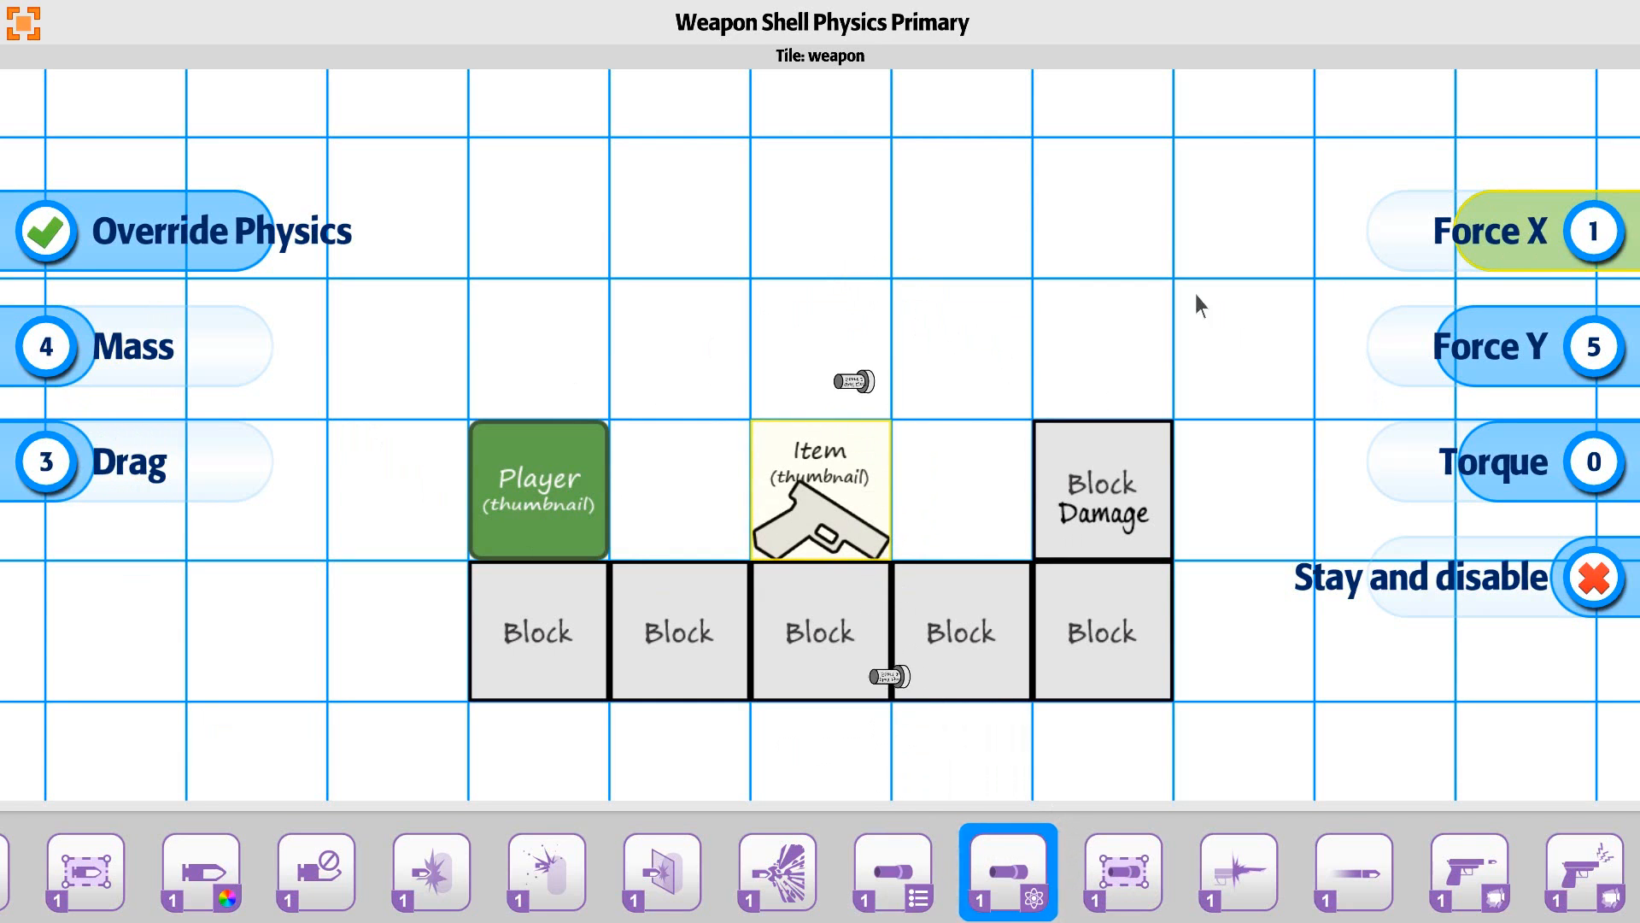
key(Right)
key(Right)
key(Right)
key(Right)
key(Right)
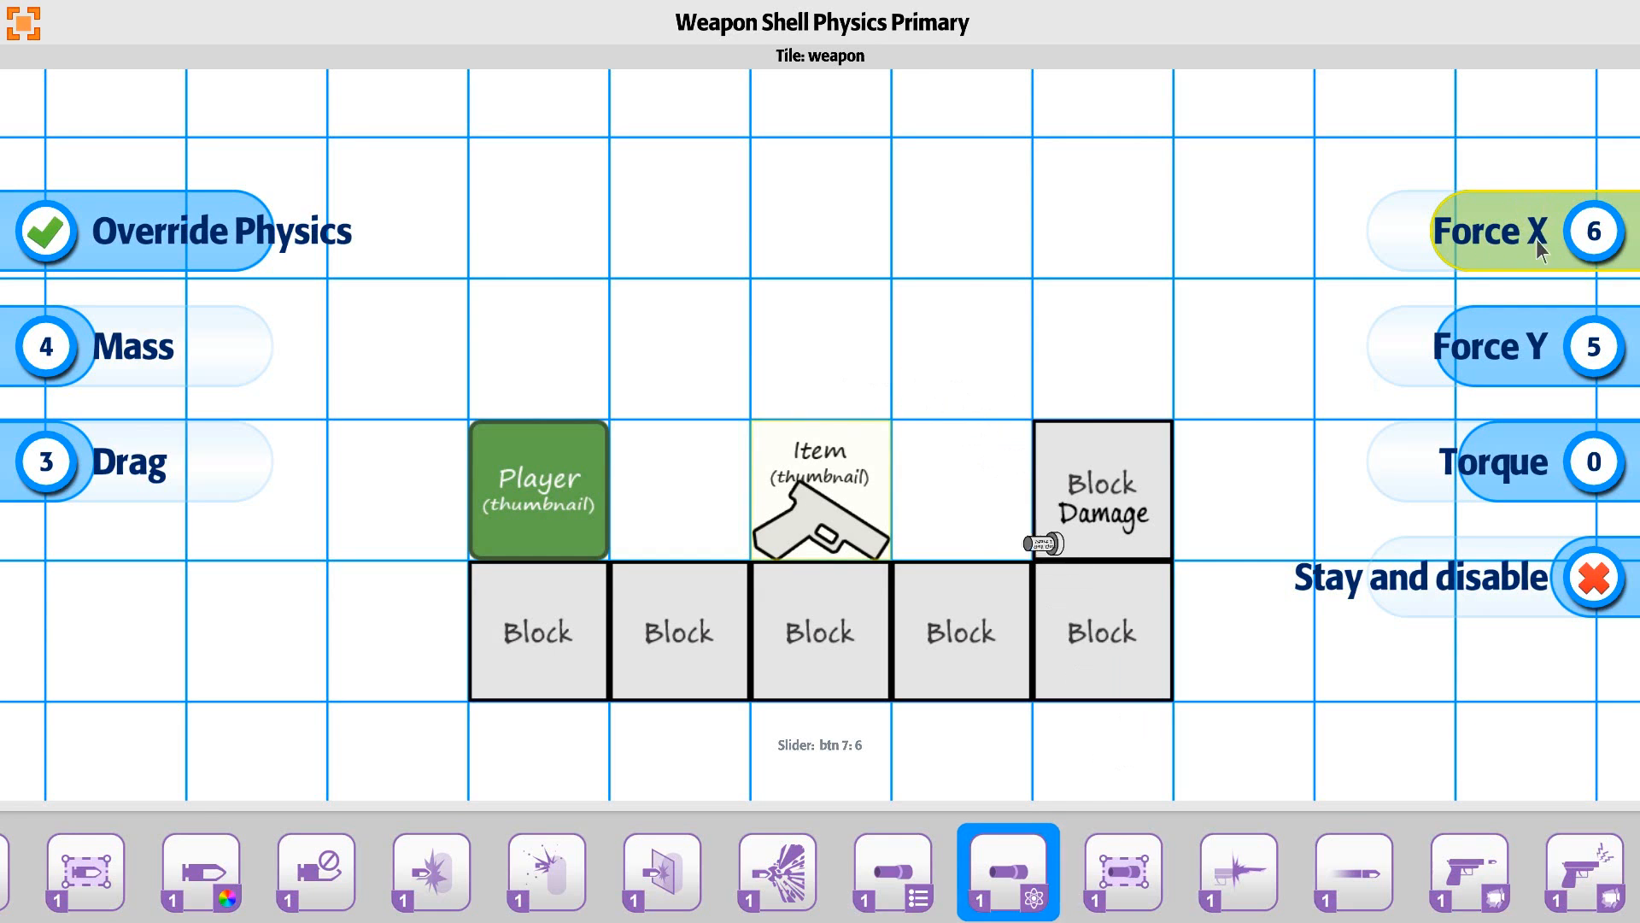
key(Right)
key(Right)
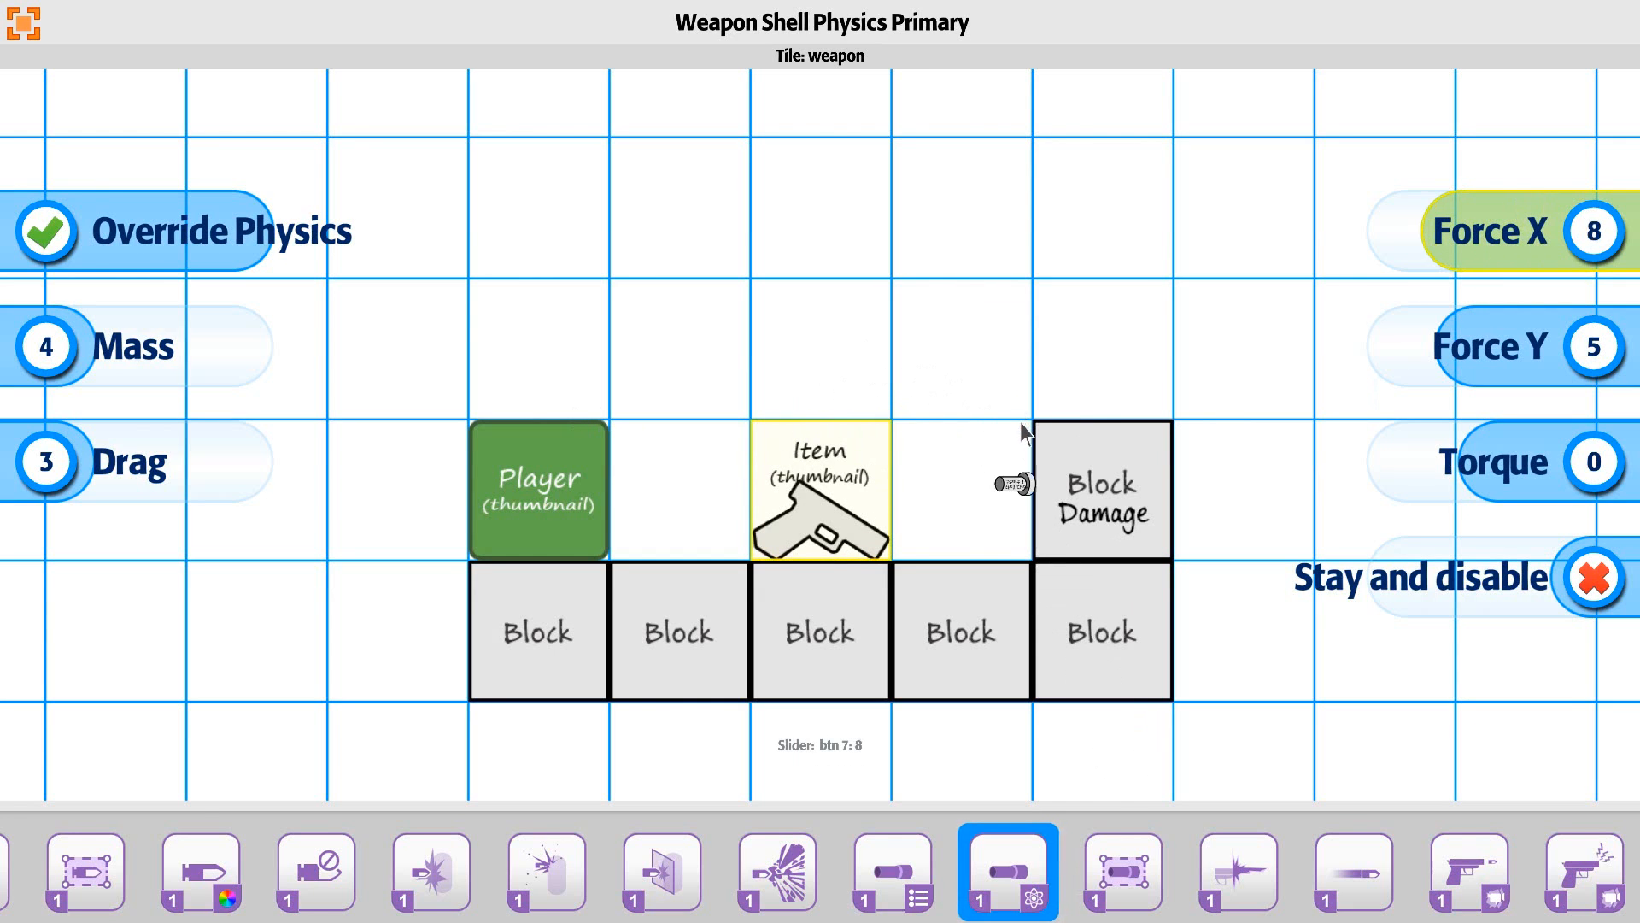
key(Right)
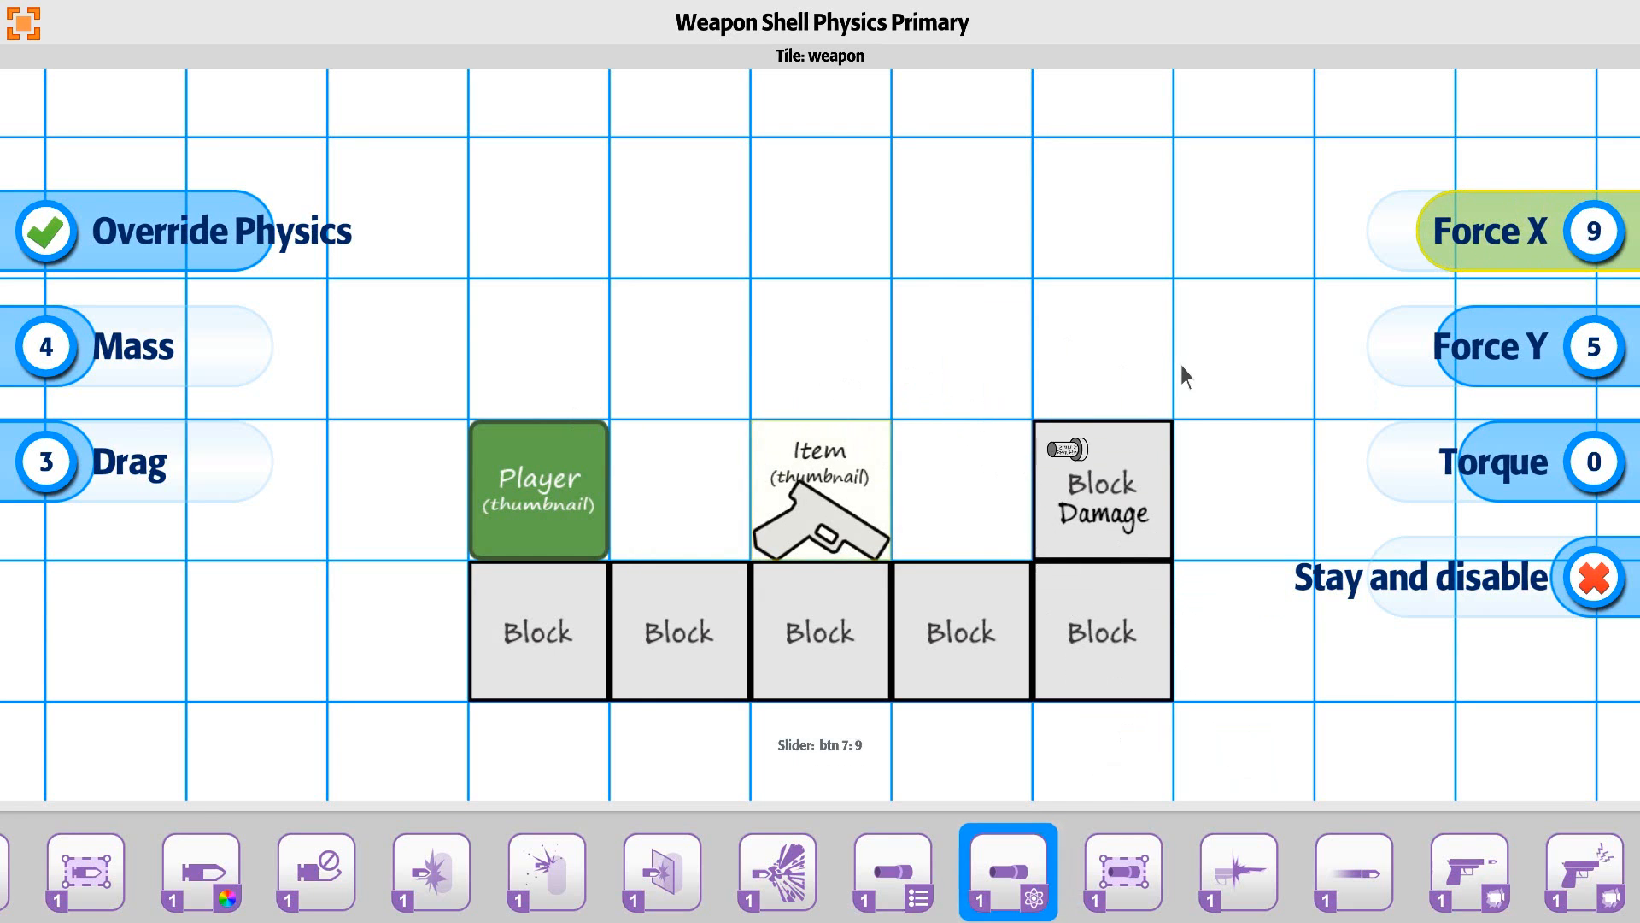
Set the shell's ejection forces to -8 for Force X and 14 for Force Y.
drag(1527, 254, 1574, 243)
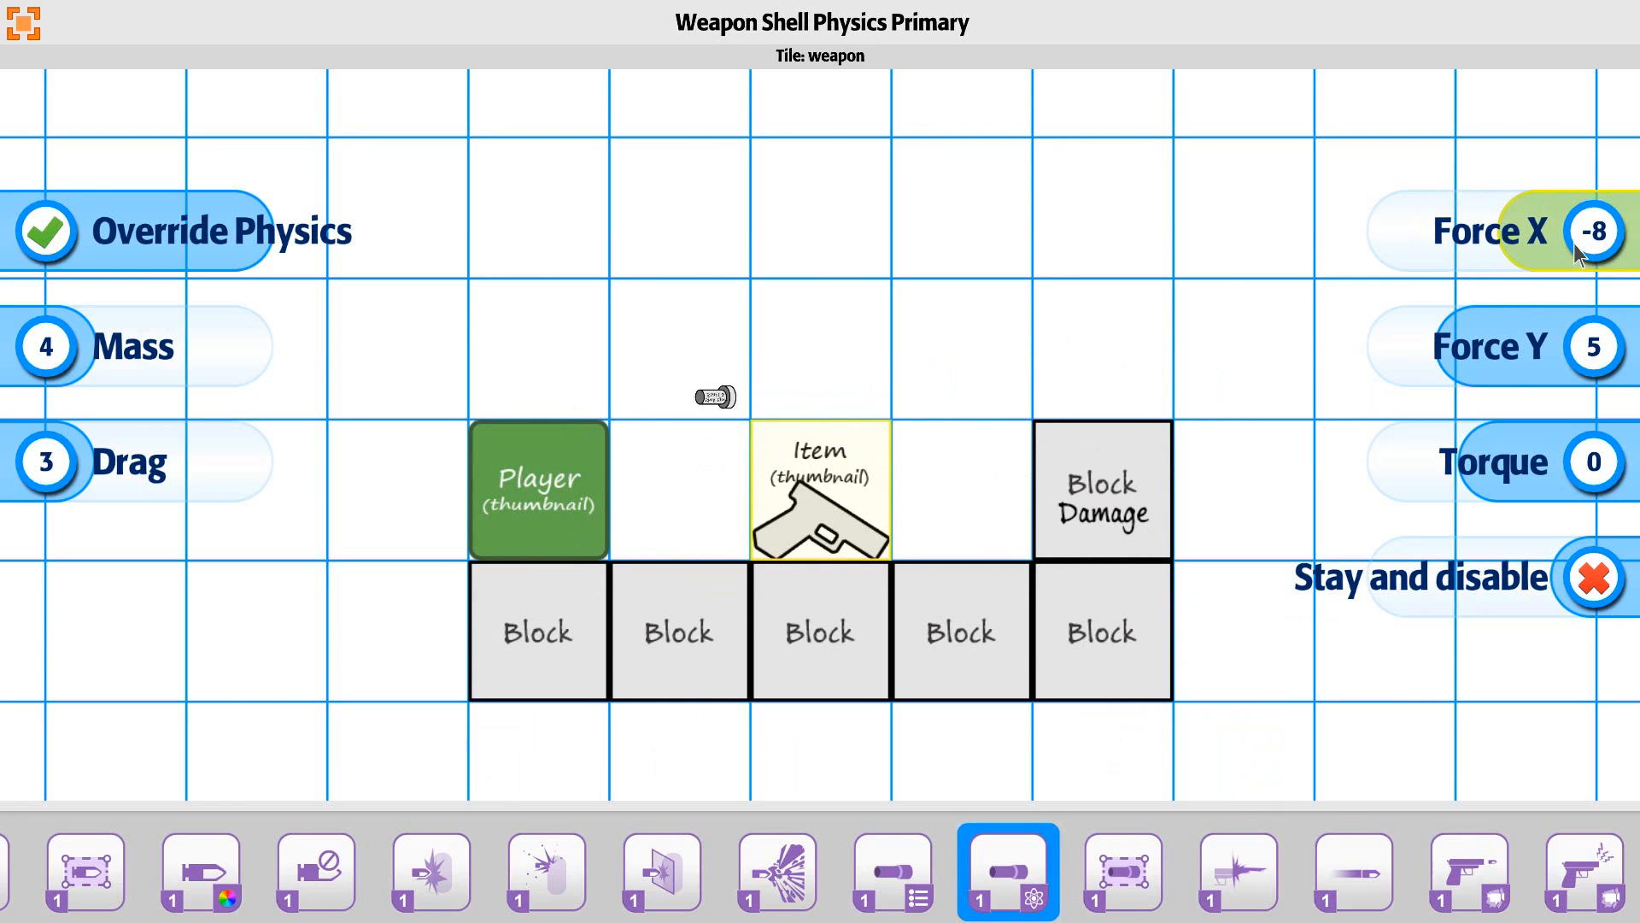
drag(1493, 362, 1431, 373)
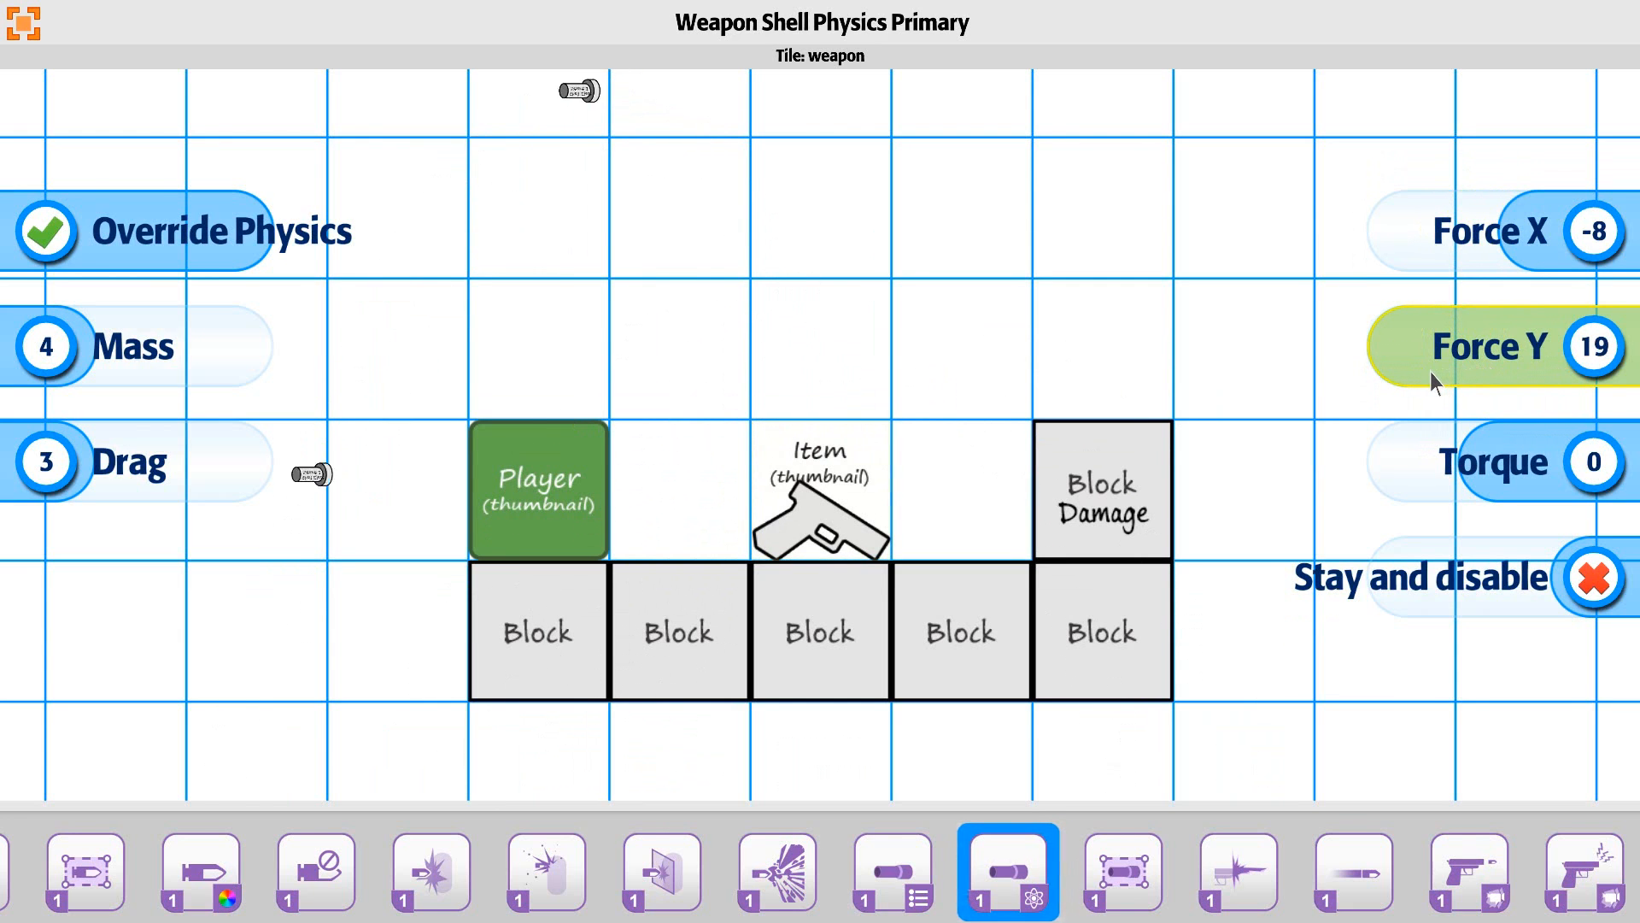
drag(1432, 372, 1455, 373)
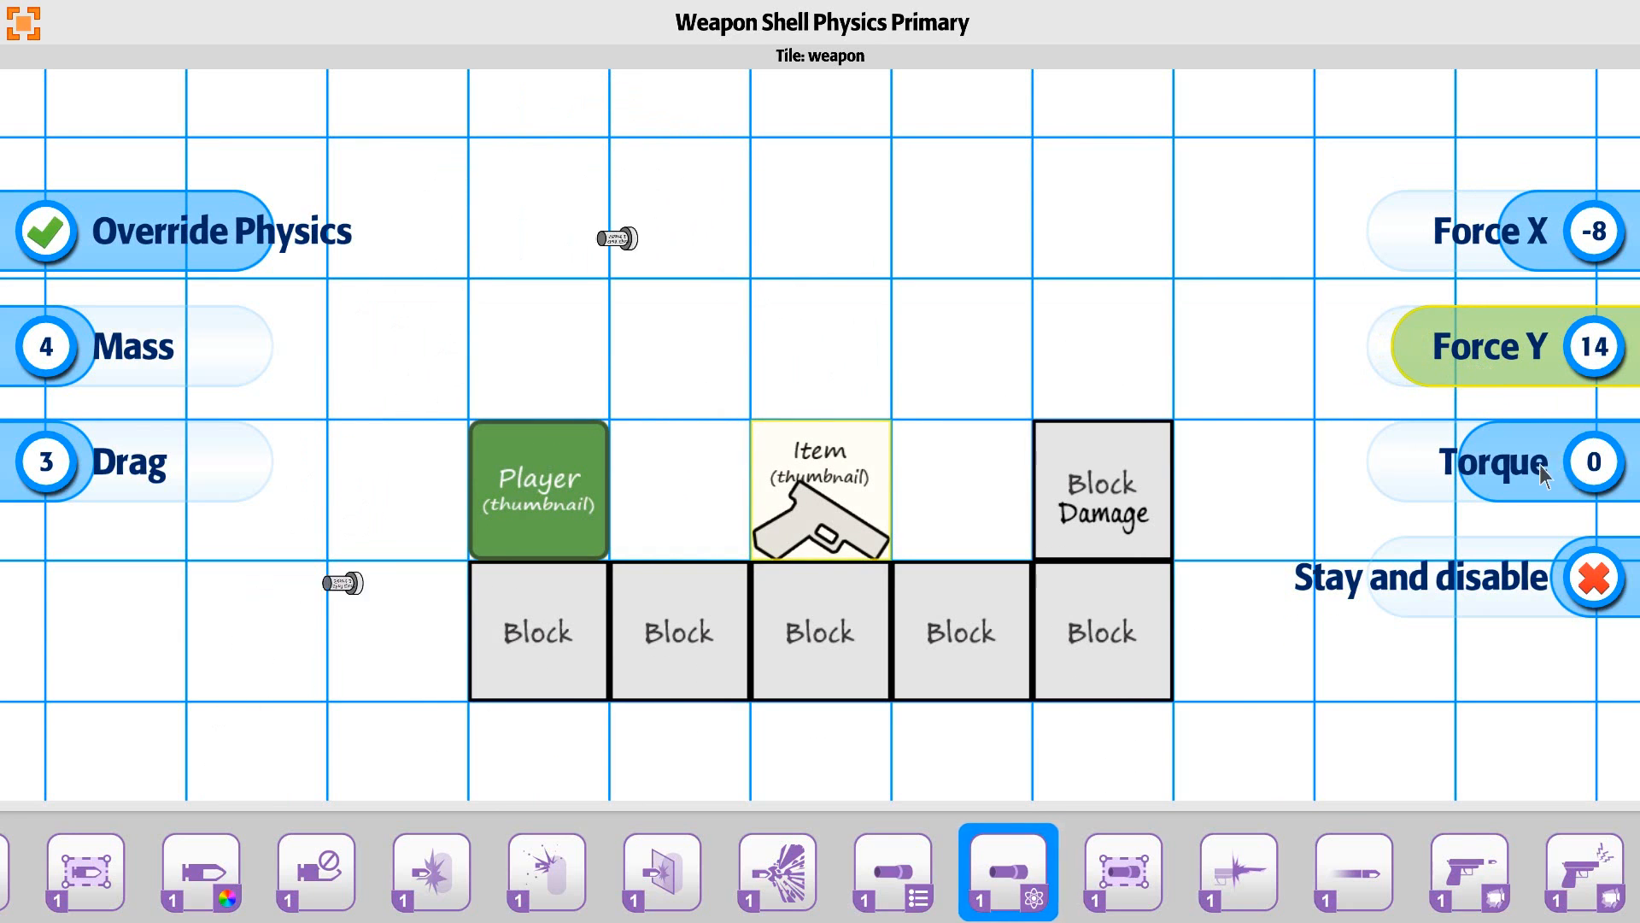
Set the ejected shell's Torque to 66 to make it spin.
drag(1537, 463, 1517, 462)
drag(1273, 444, 466, 334)
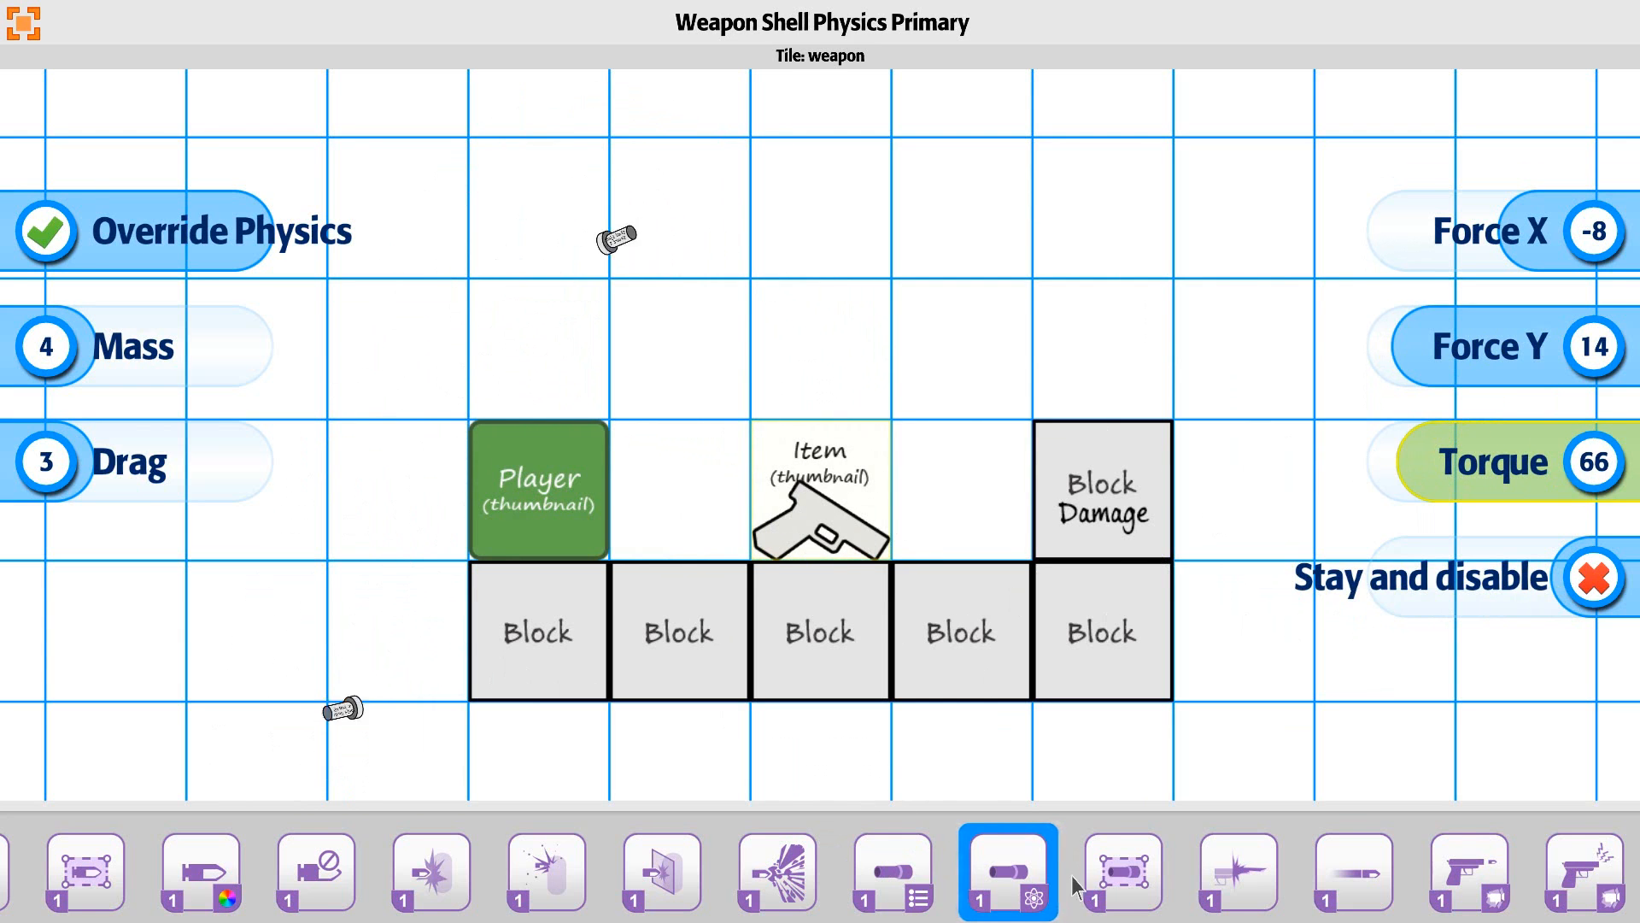
Open the primary weapon shell collider settings and enable the shell's collider.
click(1145, 873)
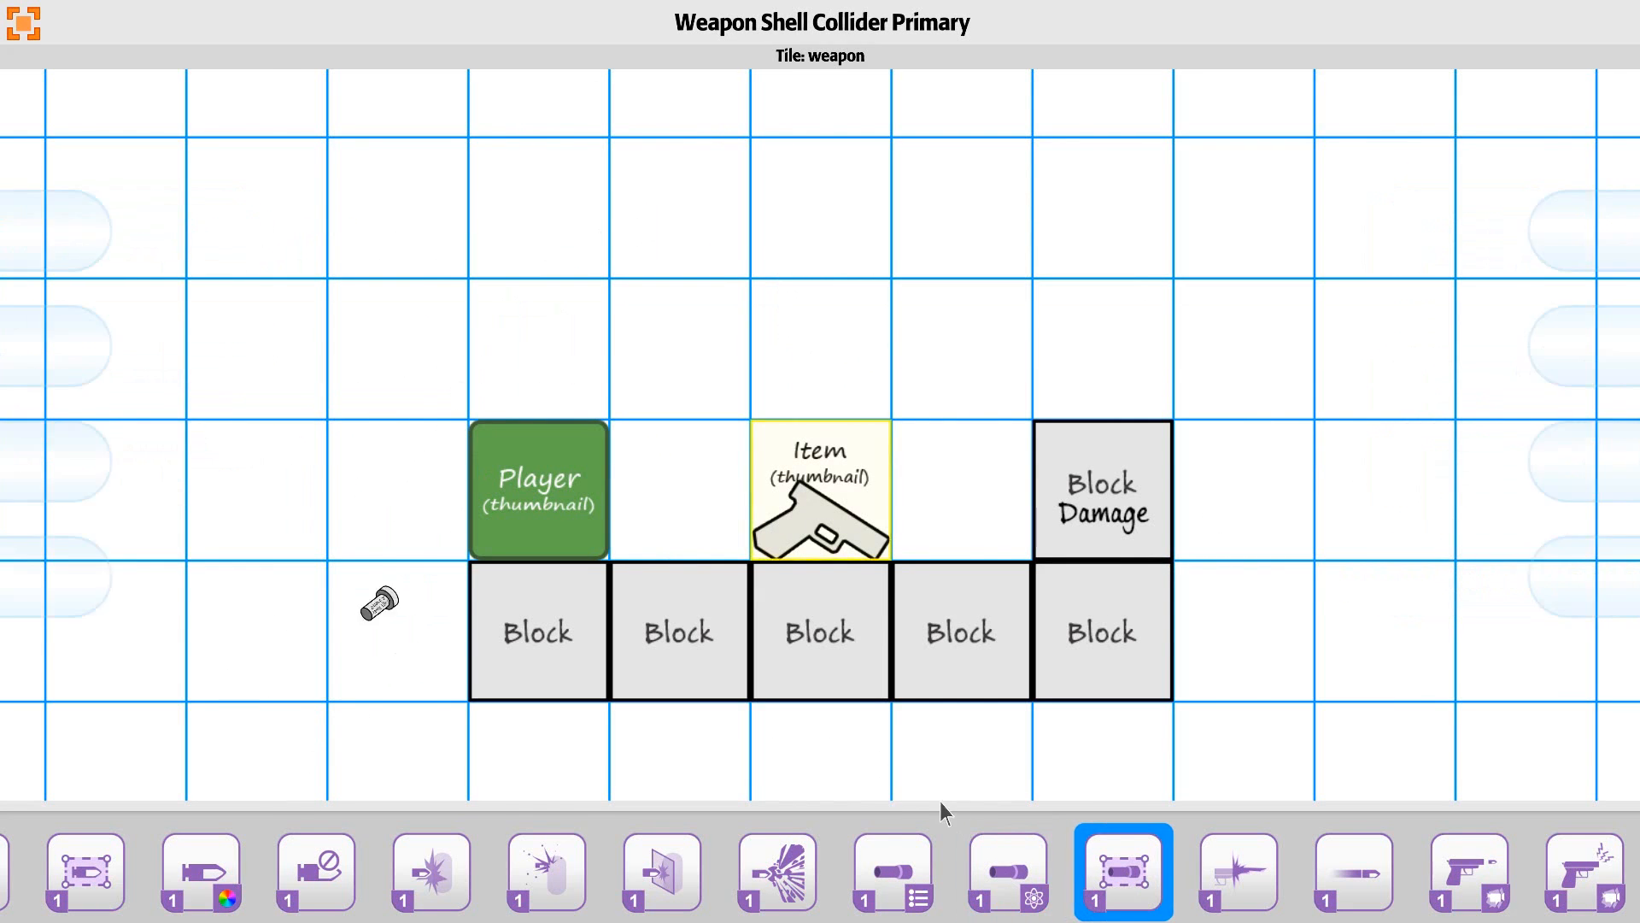
click(52, 248)
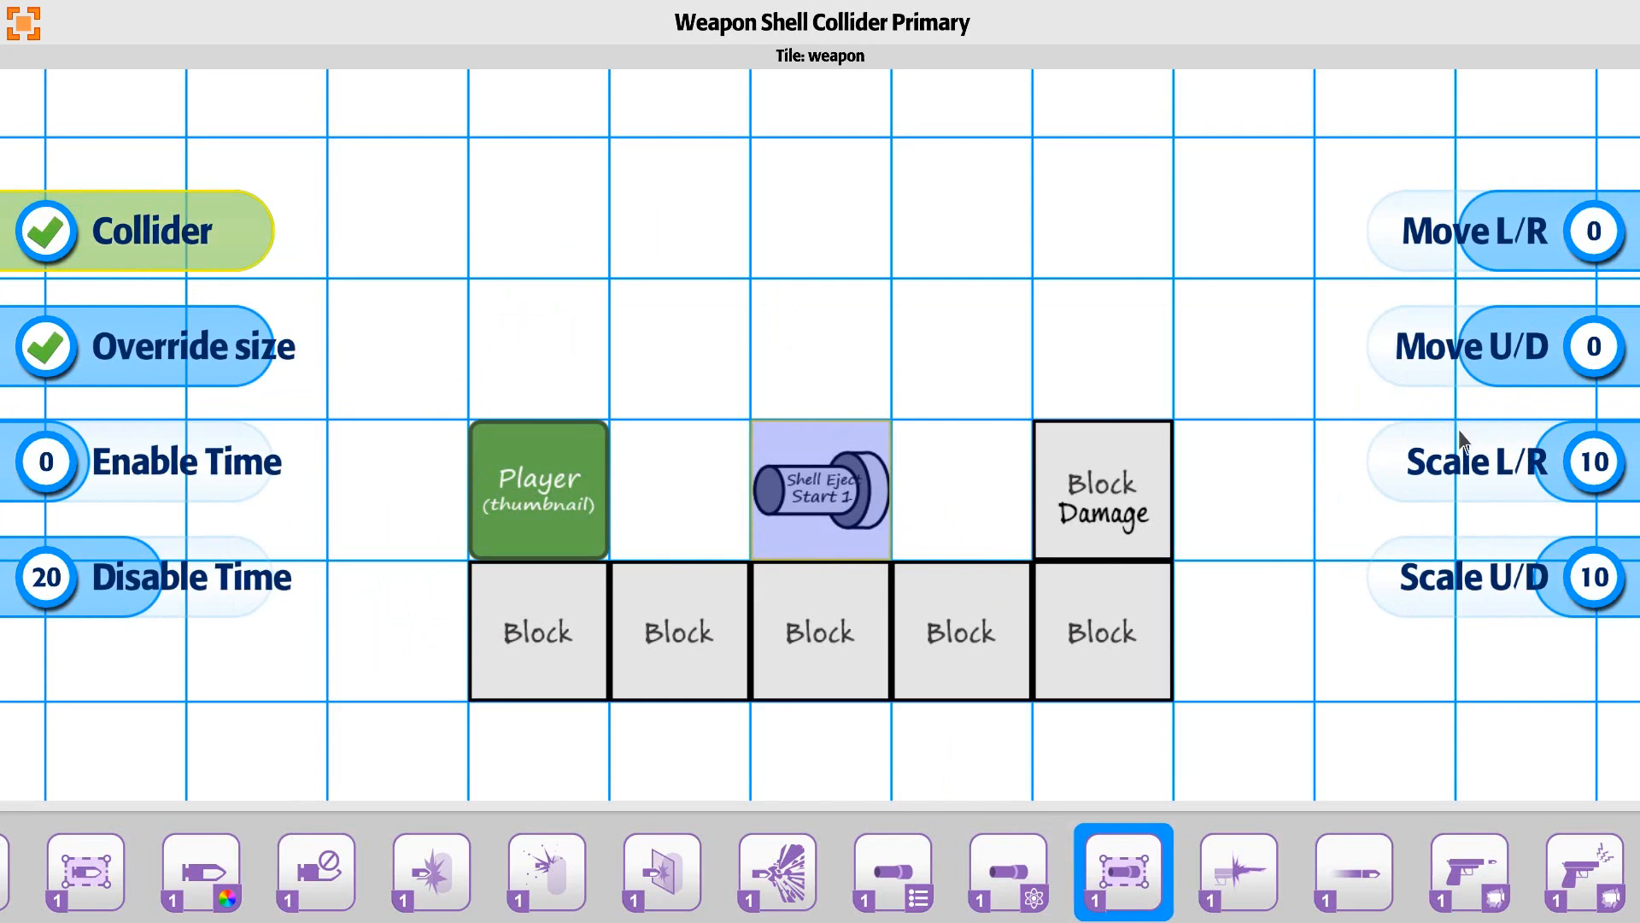
Set the shell collider's Scale L/R to 8.
key(Down)
key(Down)
key(Down)
key(Down)
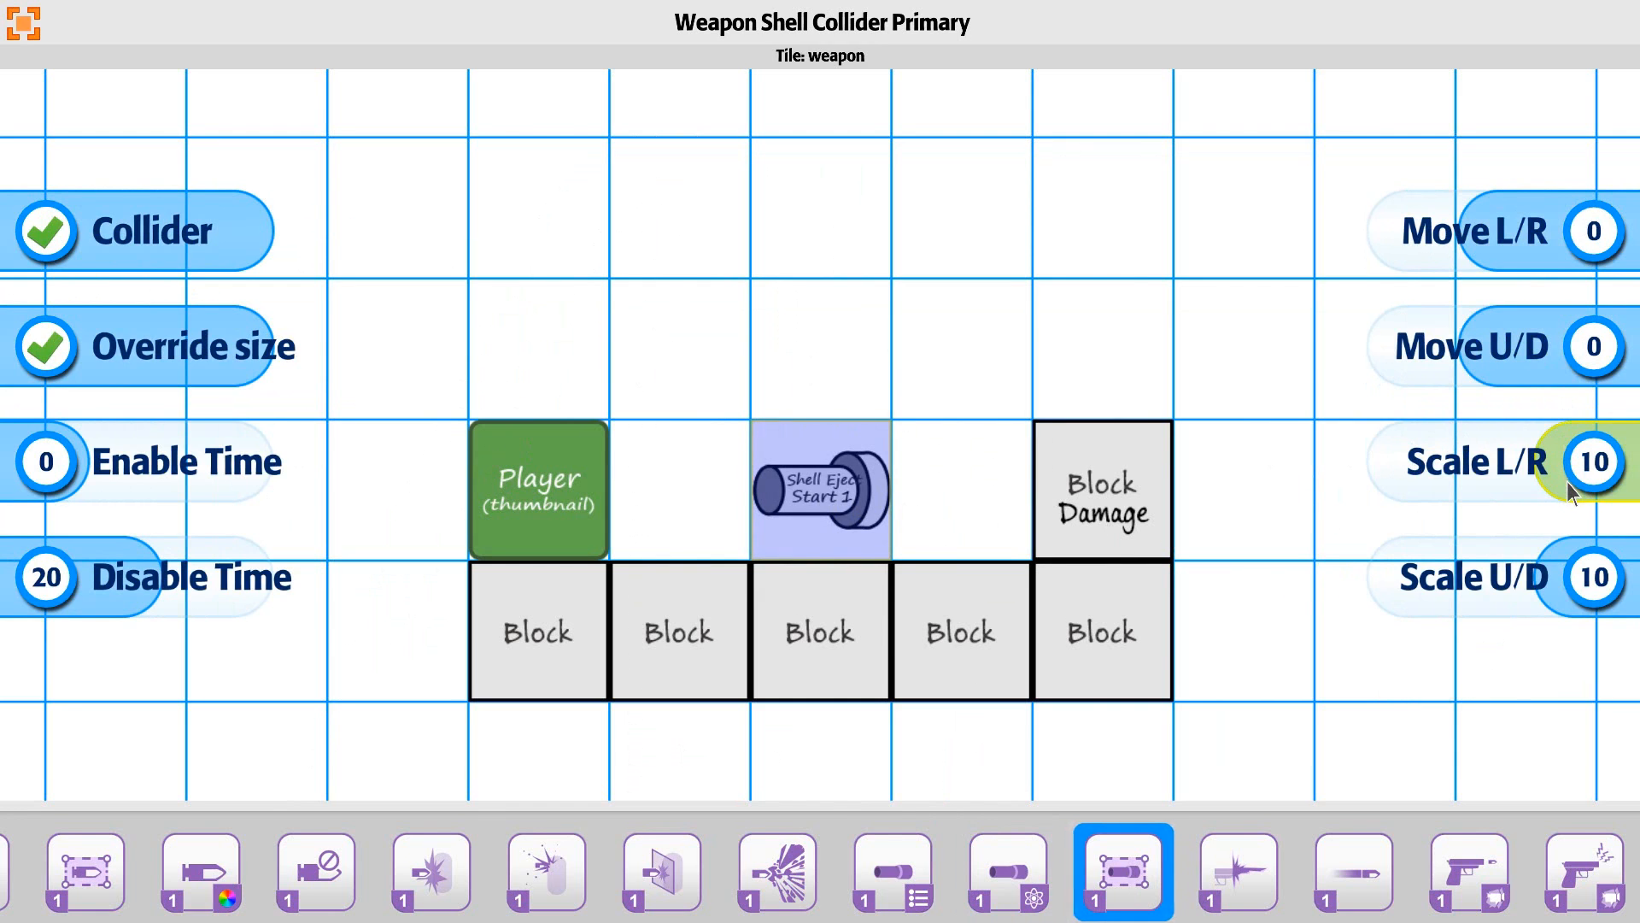
key(Left)
Set the shell collider's Scale U/D to 3.
key(Down)
key(Left)
key(Left)
key(Left)
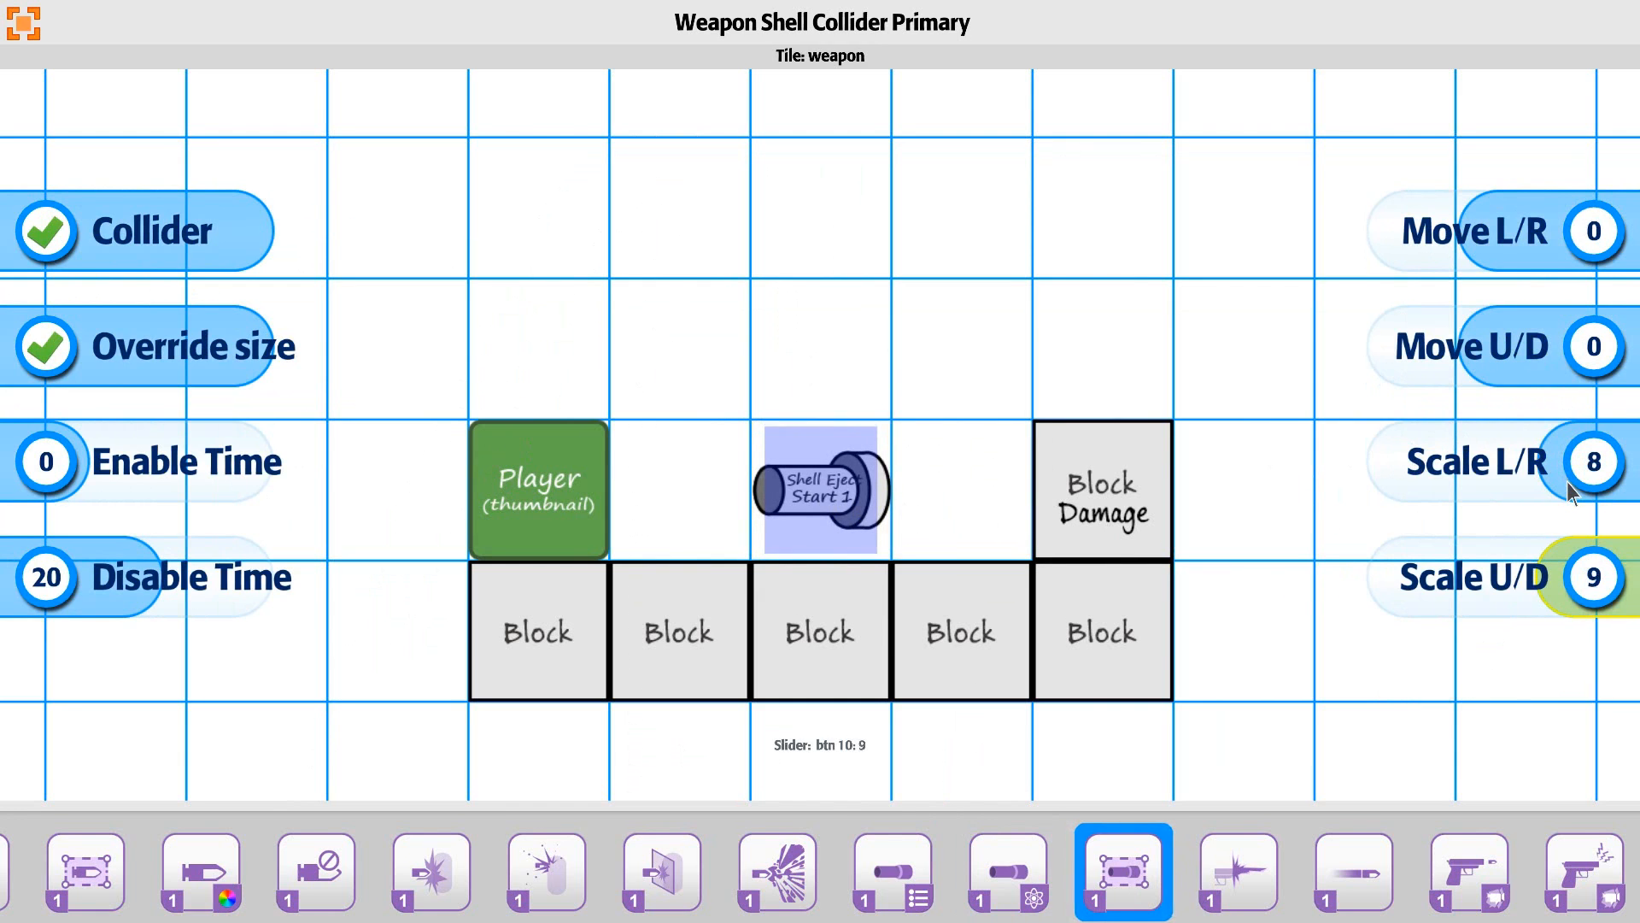
key(Left)
key(Left)
key(Left)
key(Left)
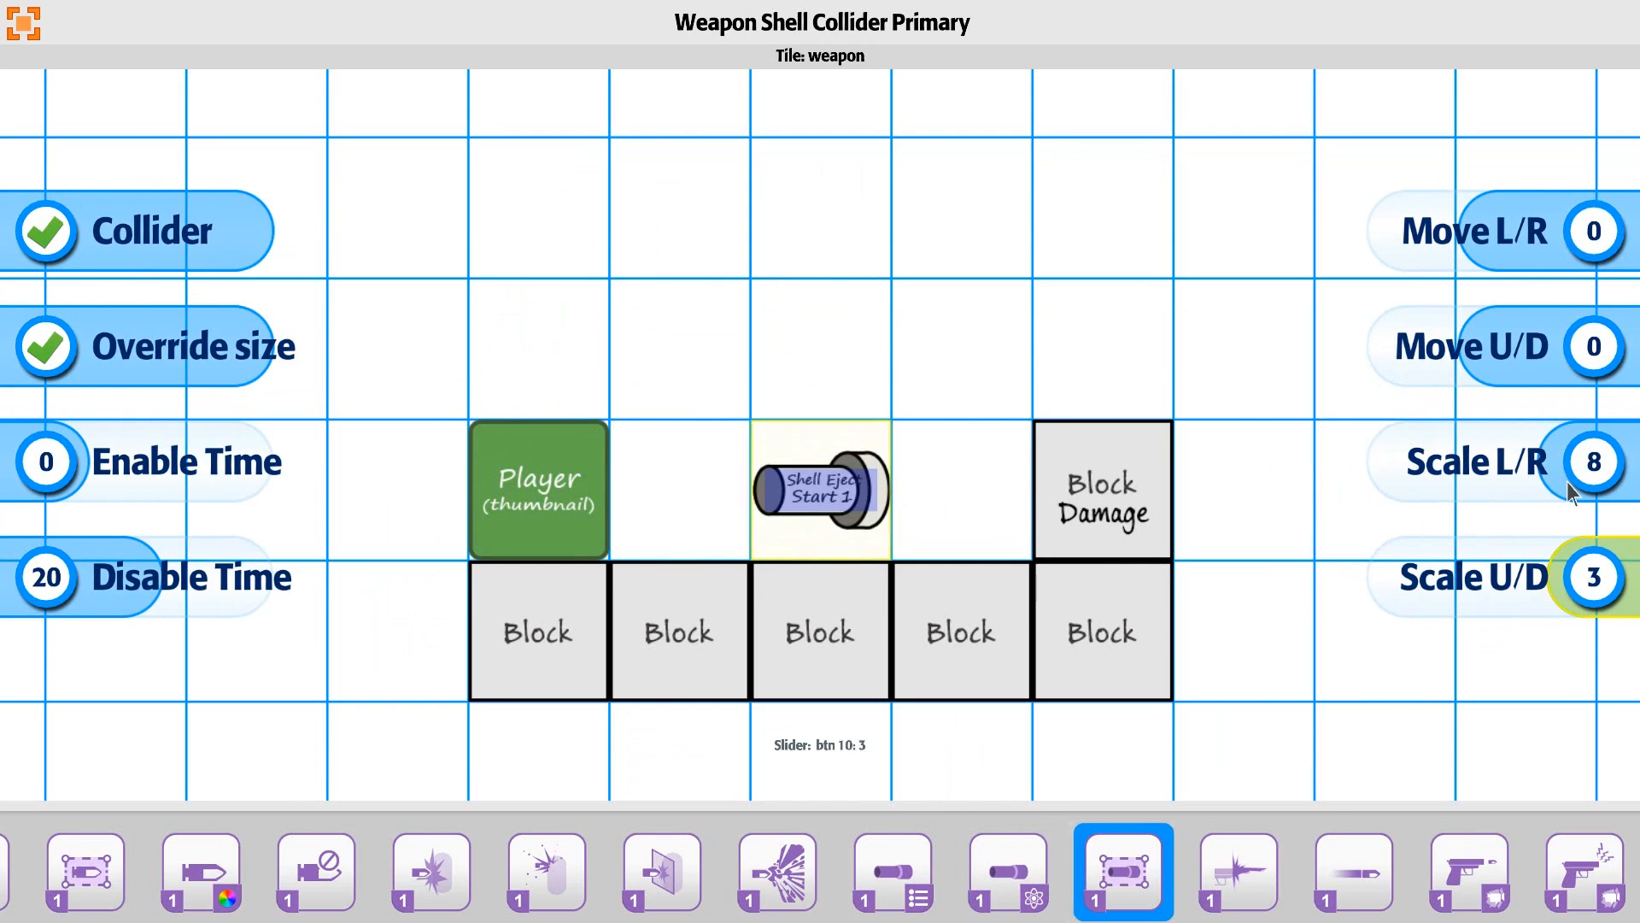
key(Right)
key(Left)
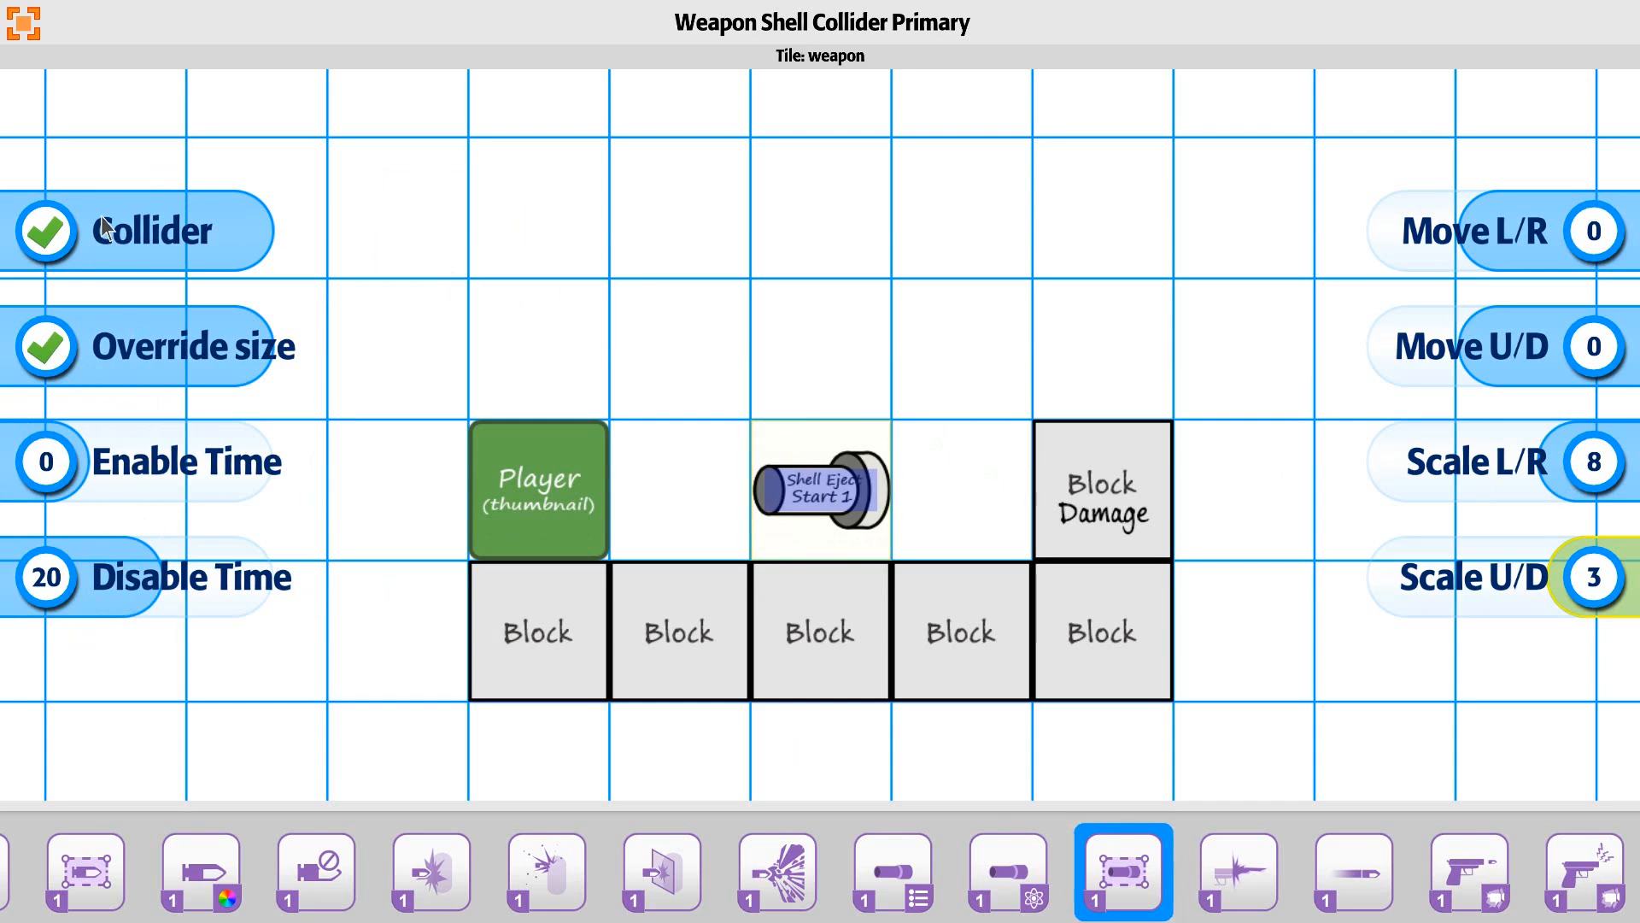
Set the shell collider's Enable Time to 5.
key(Down)
key(Down)
key(Down)
key(Down)
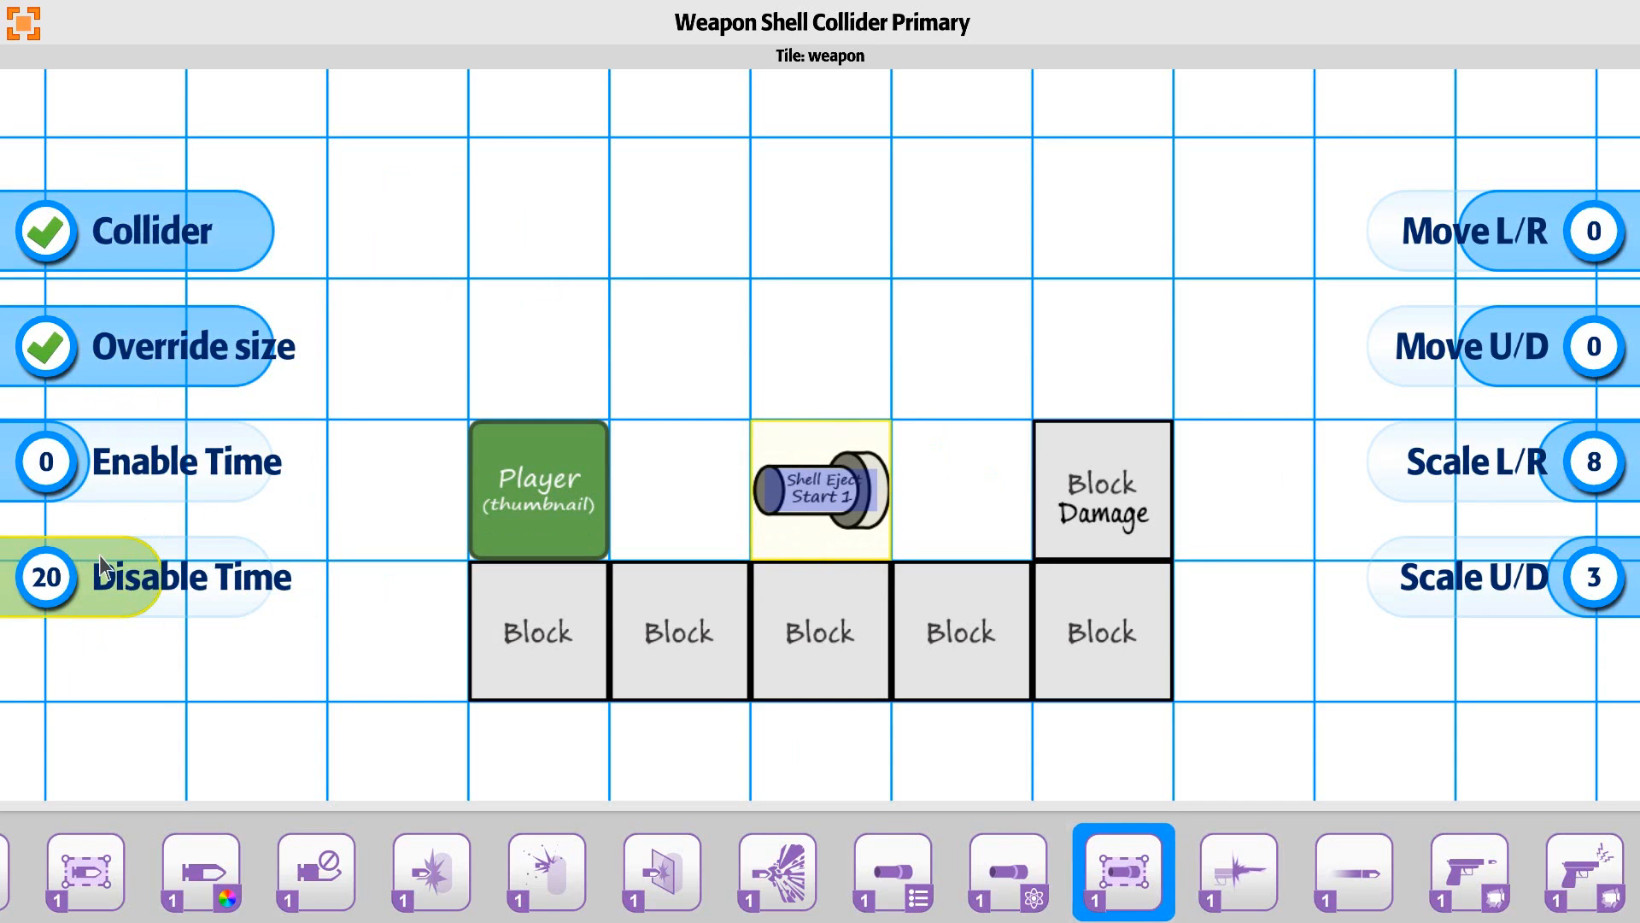
key(Up)
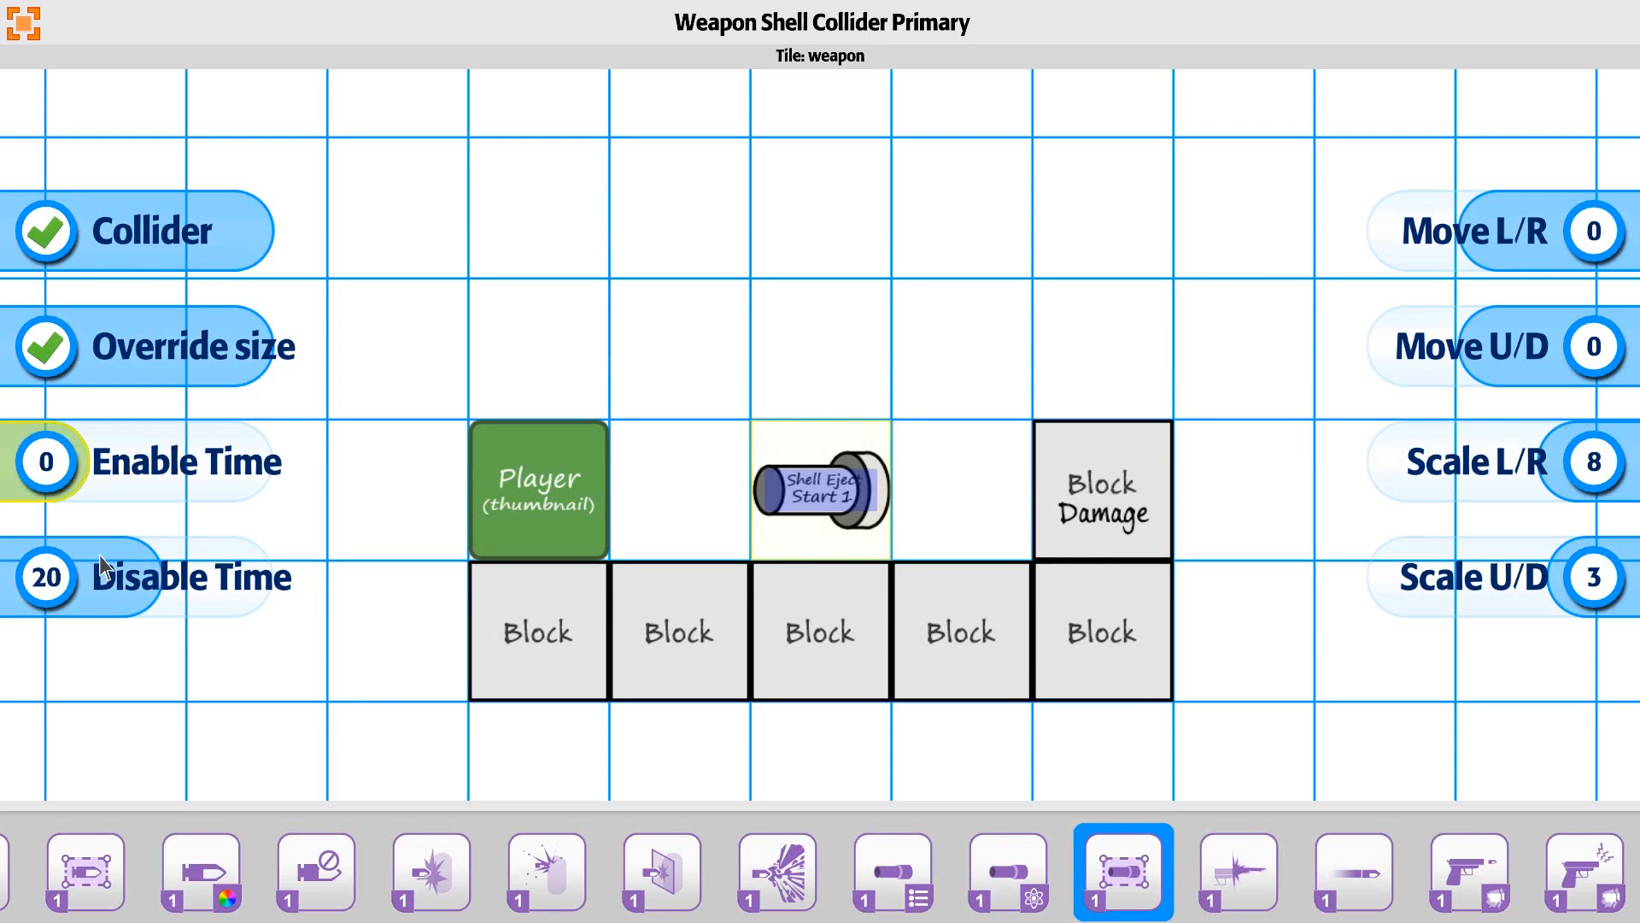
key(Right)
key(Right)
key(Right)
key(Right)
key(Right)
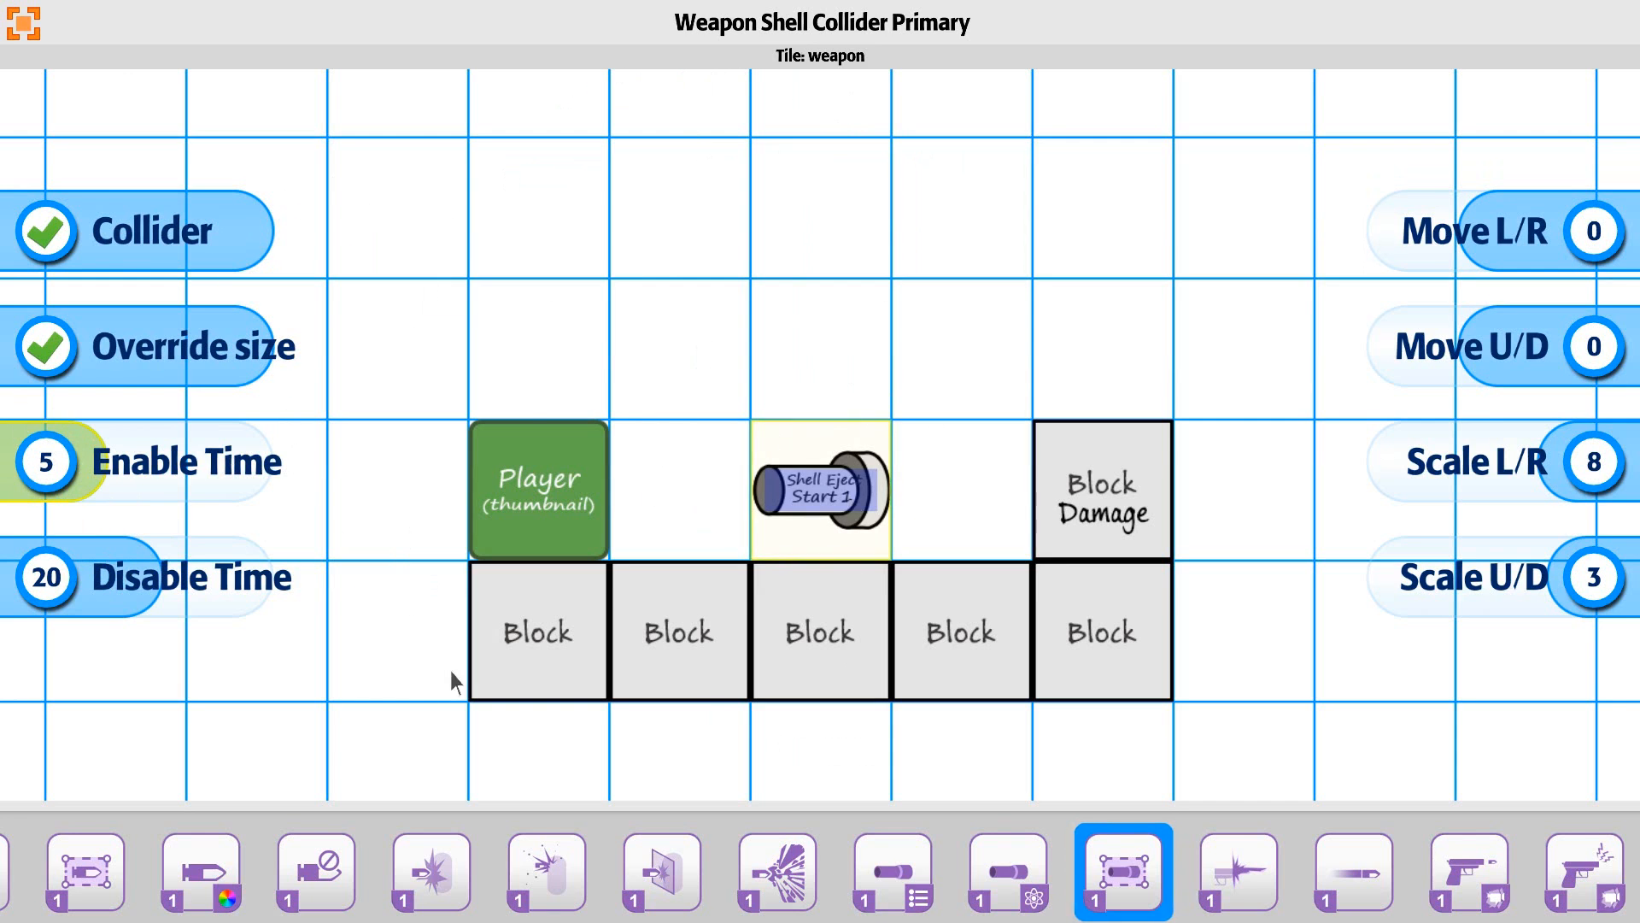
Return to the level, extend the block floor by five tiles to the left and stack one block on its far end.
click(27, 24)
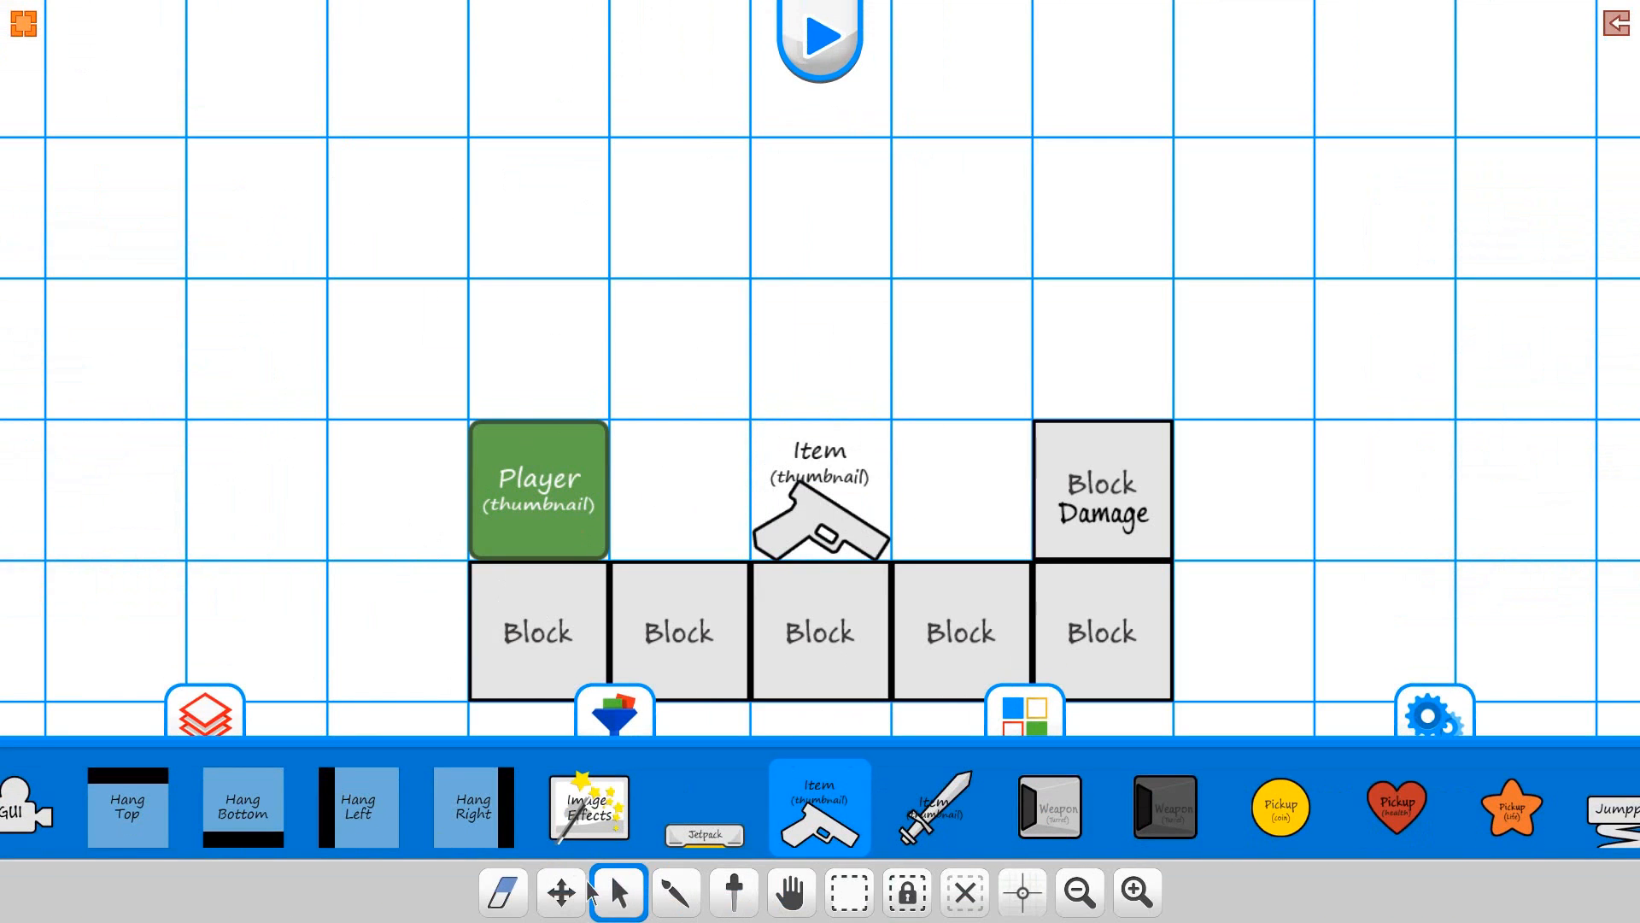
click(735, 892)
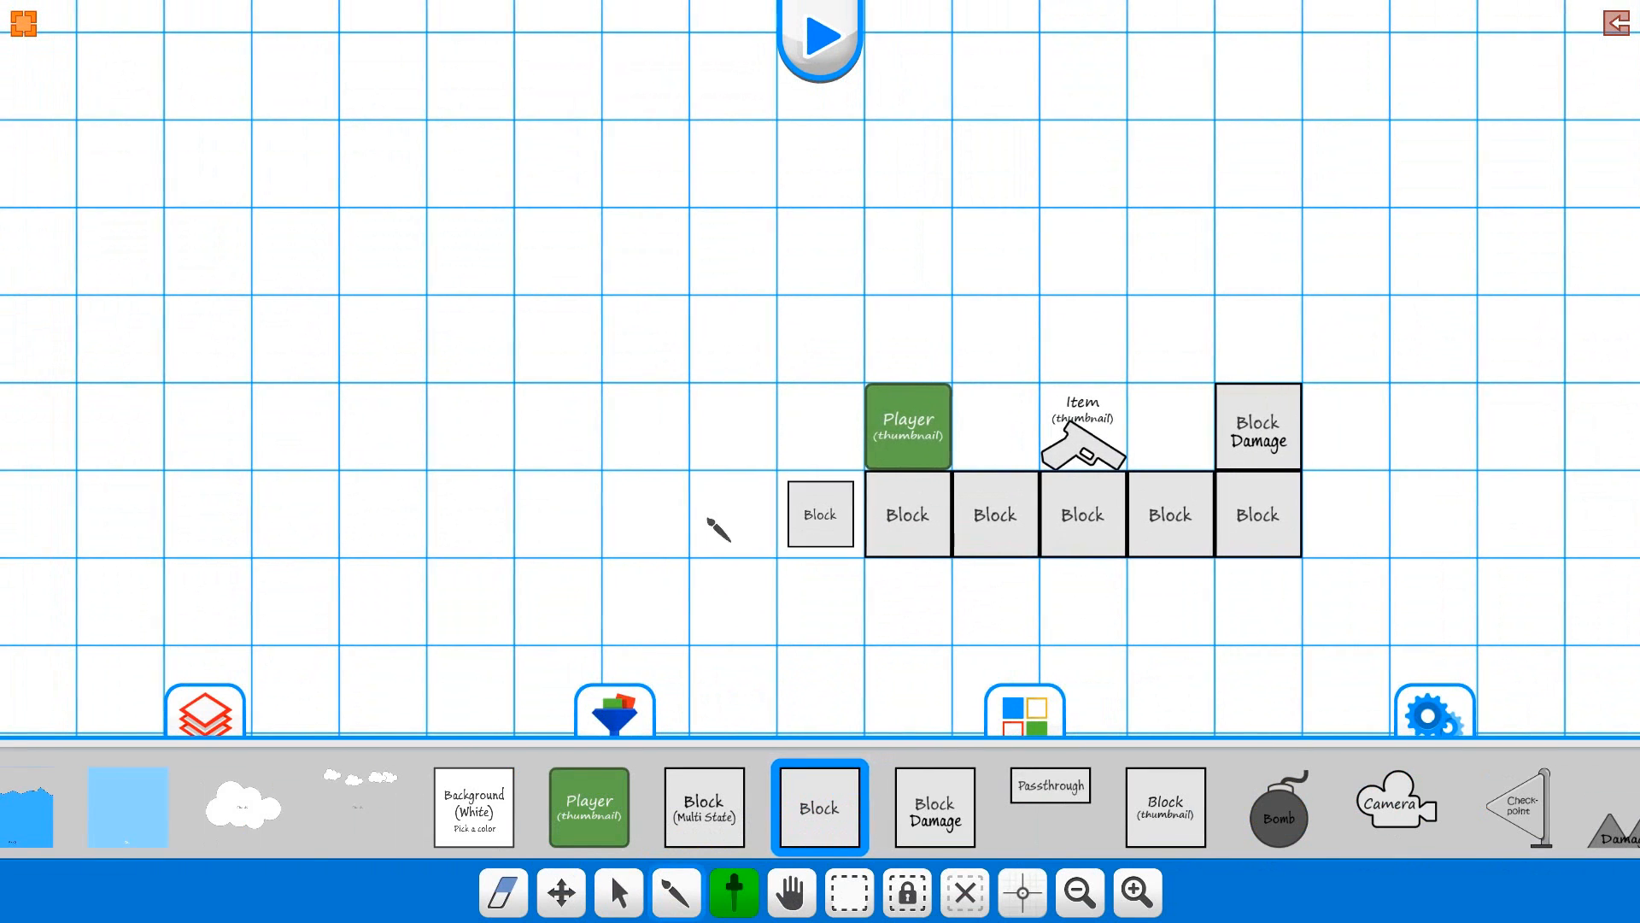
mouse_move(719, 529)
mouse_down()
mouse_move(447, 538)
mouse_move(471, 427)
mouse_up()
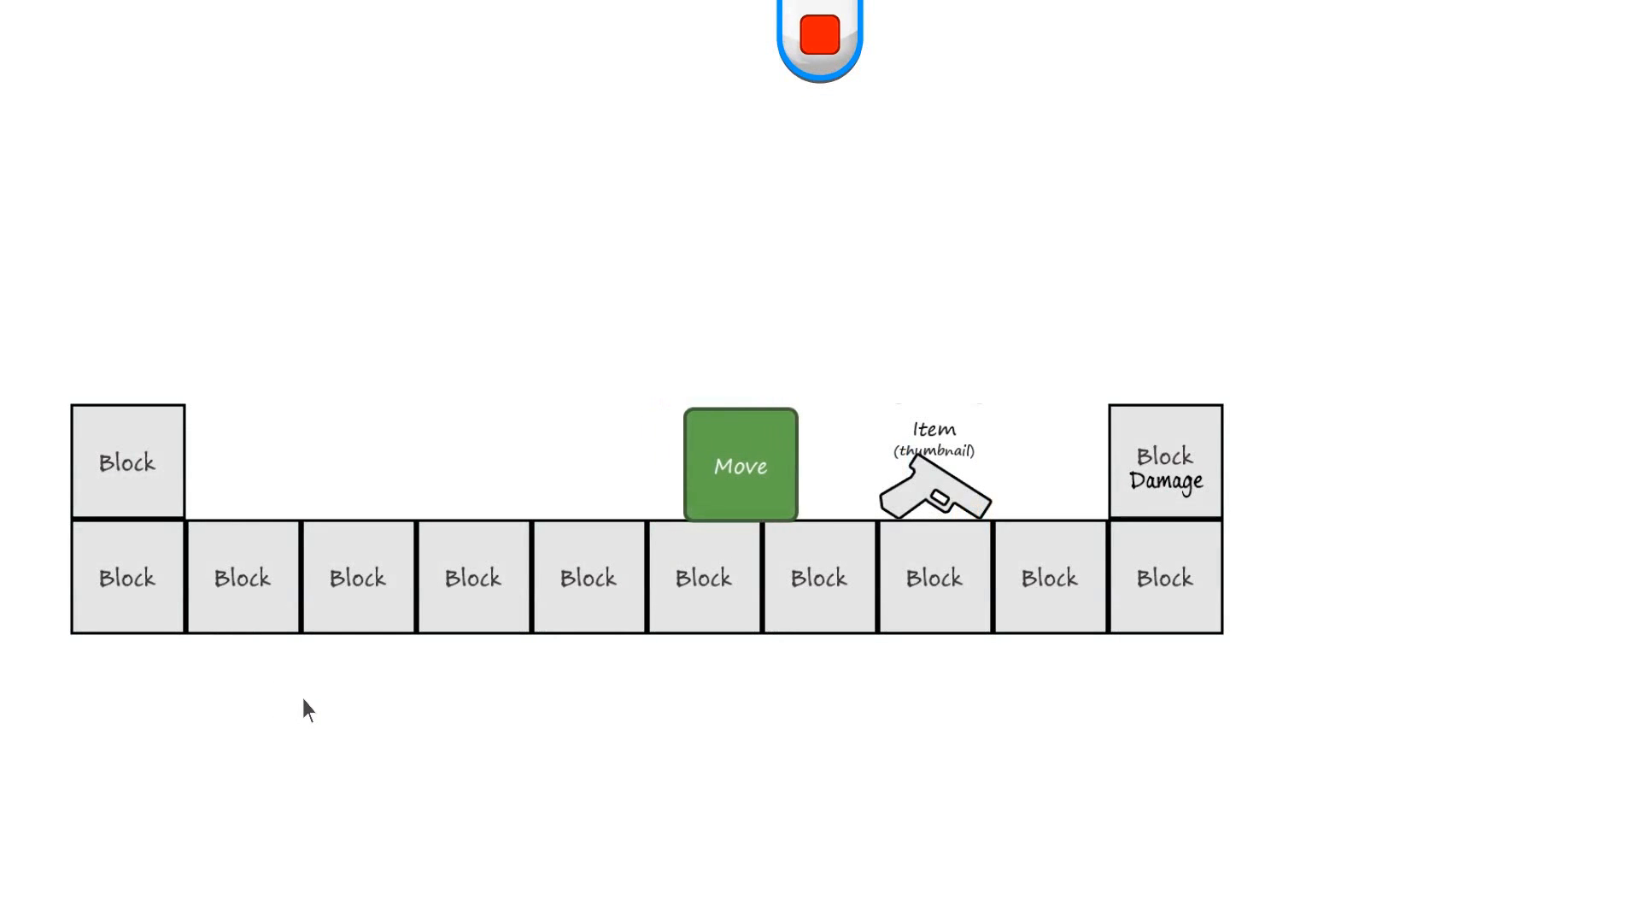
Playtest the level by collecting the pistol and firing it to check the shell ejection.
key(Right)
key(Left)
key(space)
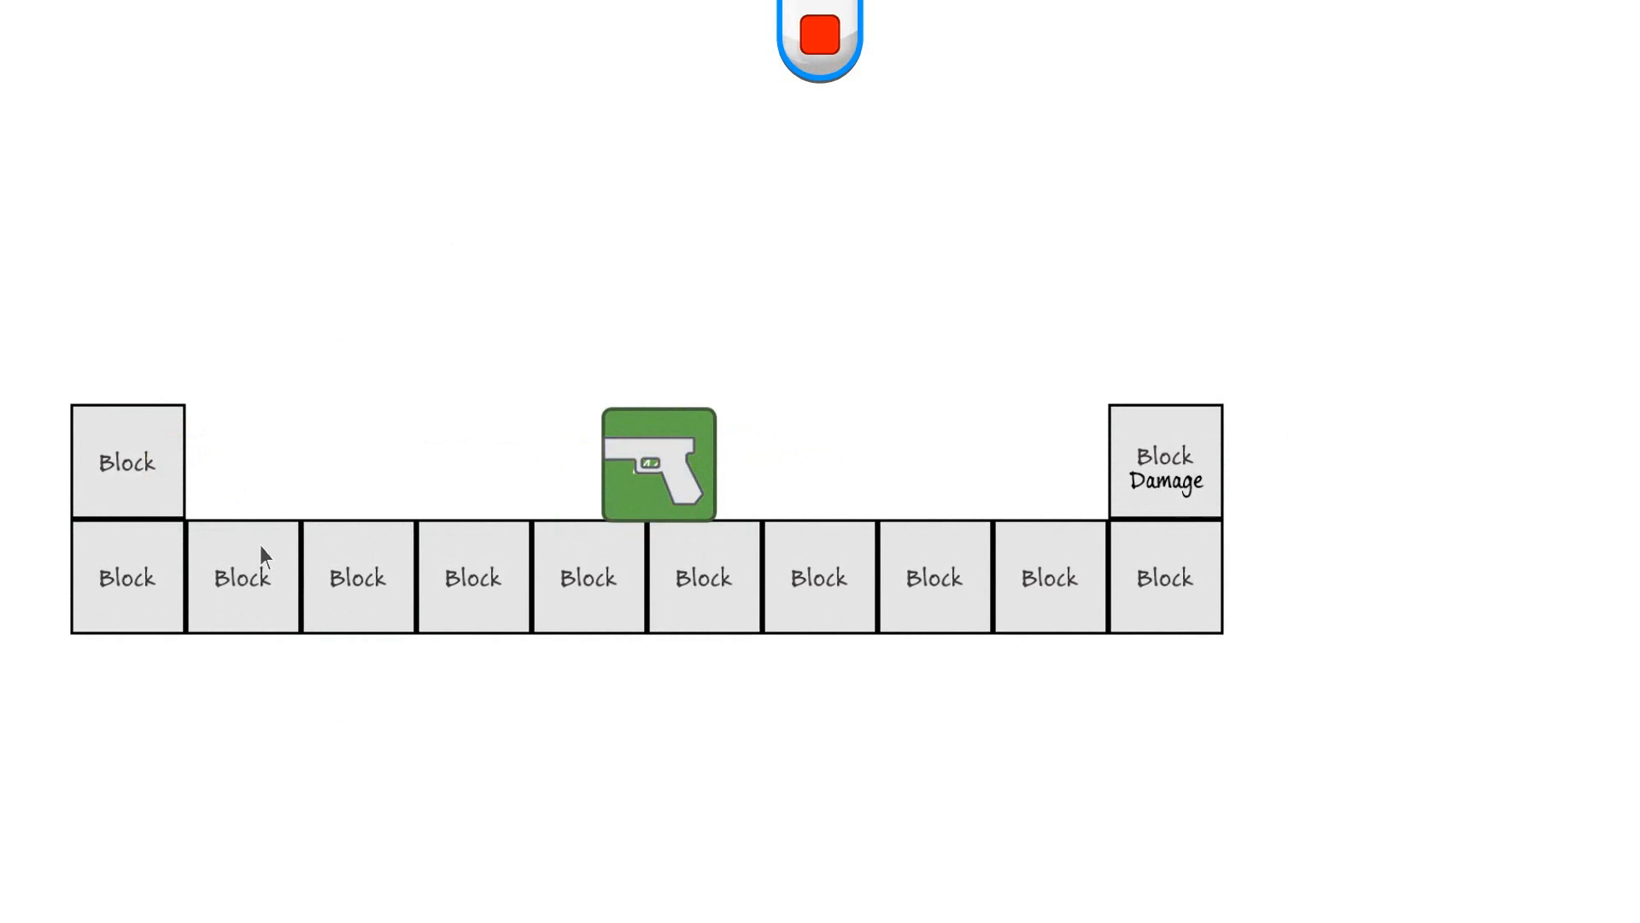
key(space)
key(Left)
key(Right)
key(space)
key(space)
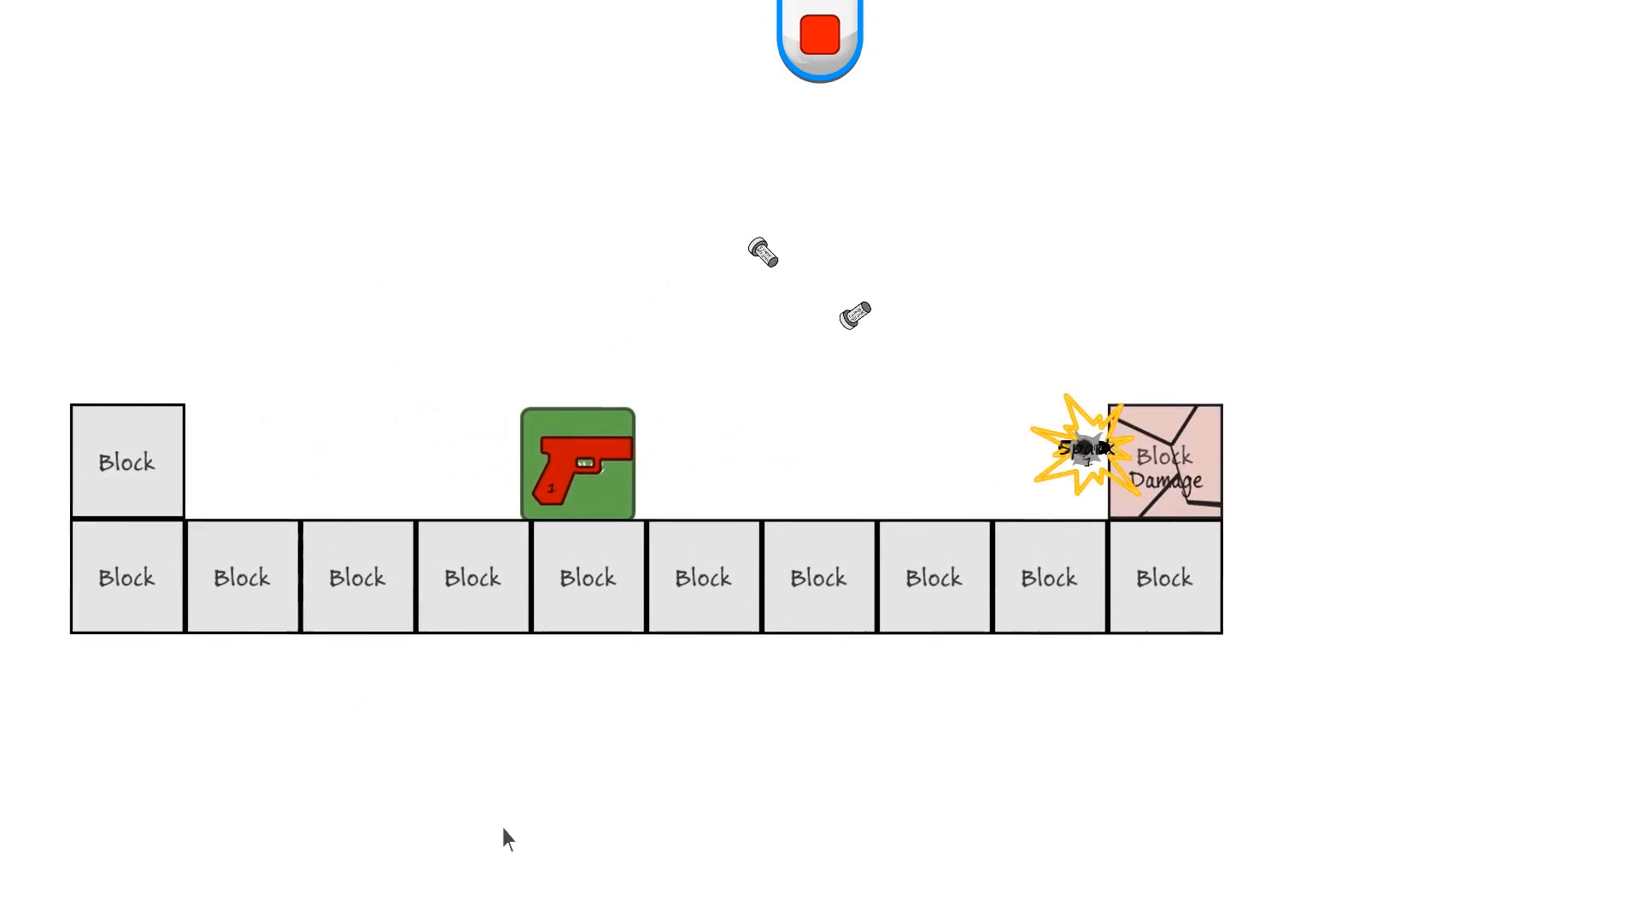
Fire repeatedly while alternating the player's direction to examine how shells eject on both sides.
key(Right)
key(space)
key(space)
key(space)
key(Left)
key(space)
key(space)
key(space)
key(Right)
key(space)
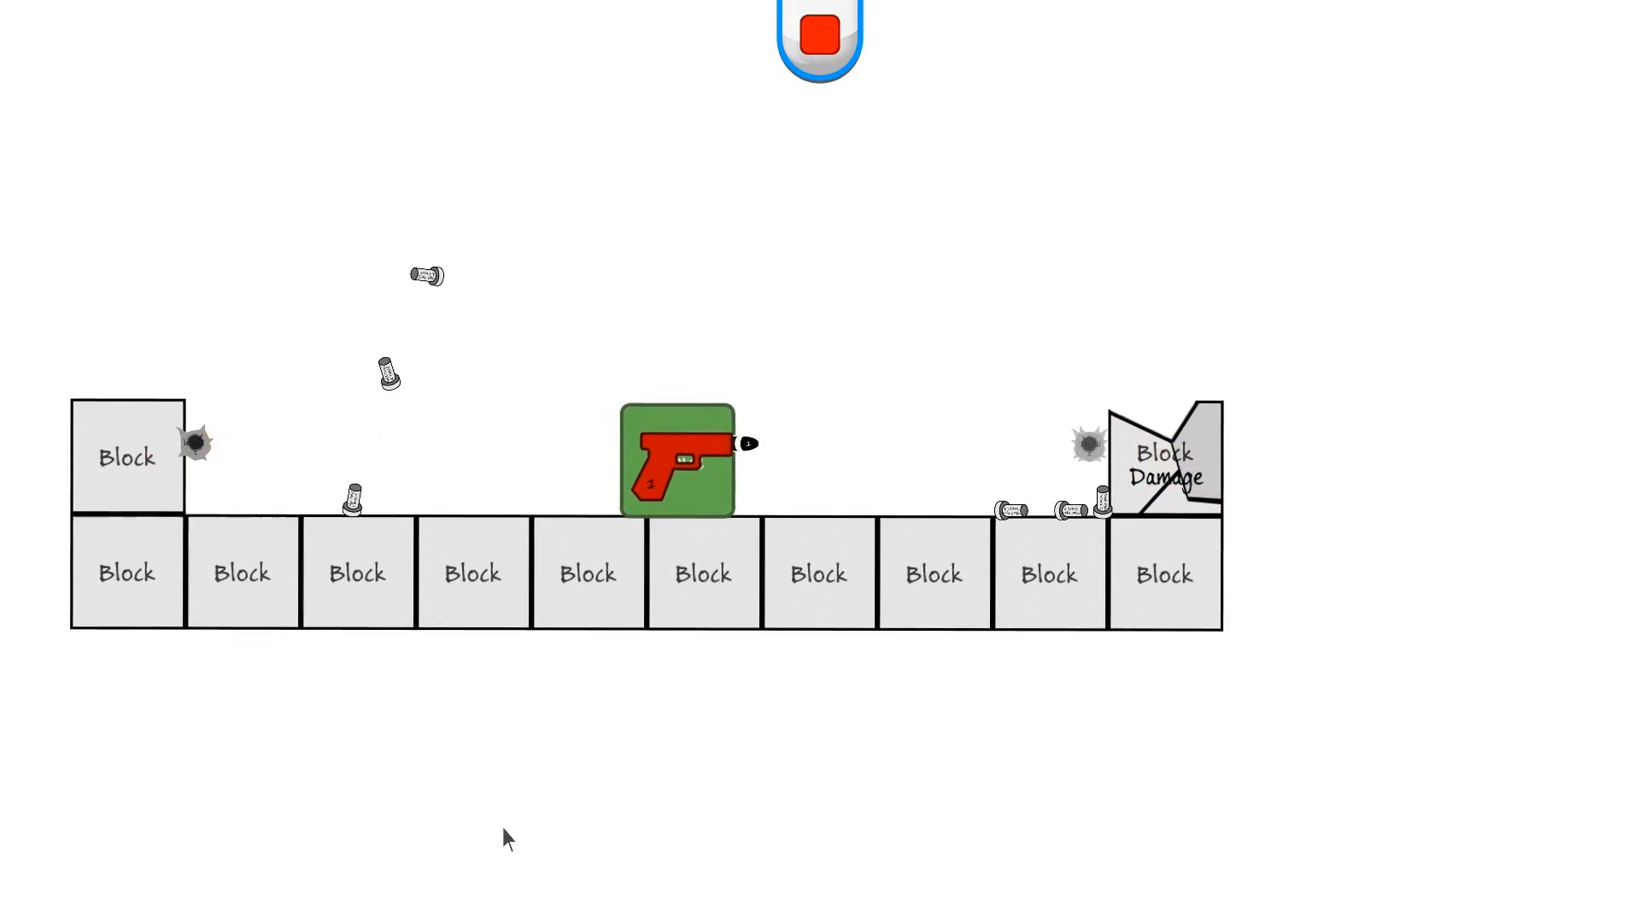
key(Right)
key(space)
key(Left)
key(space)
key(Right)
key(space)
key(Right)
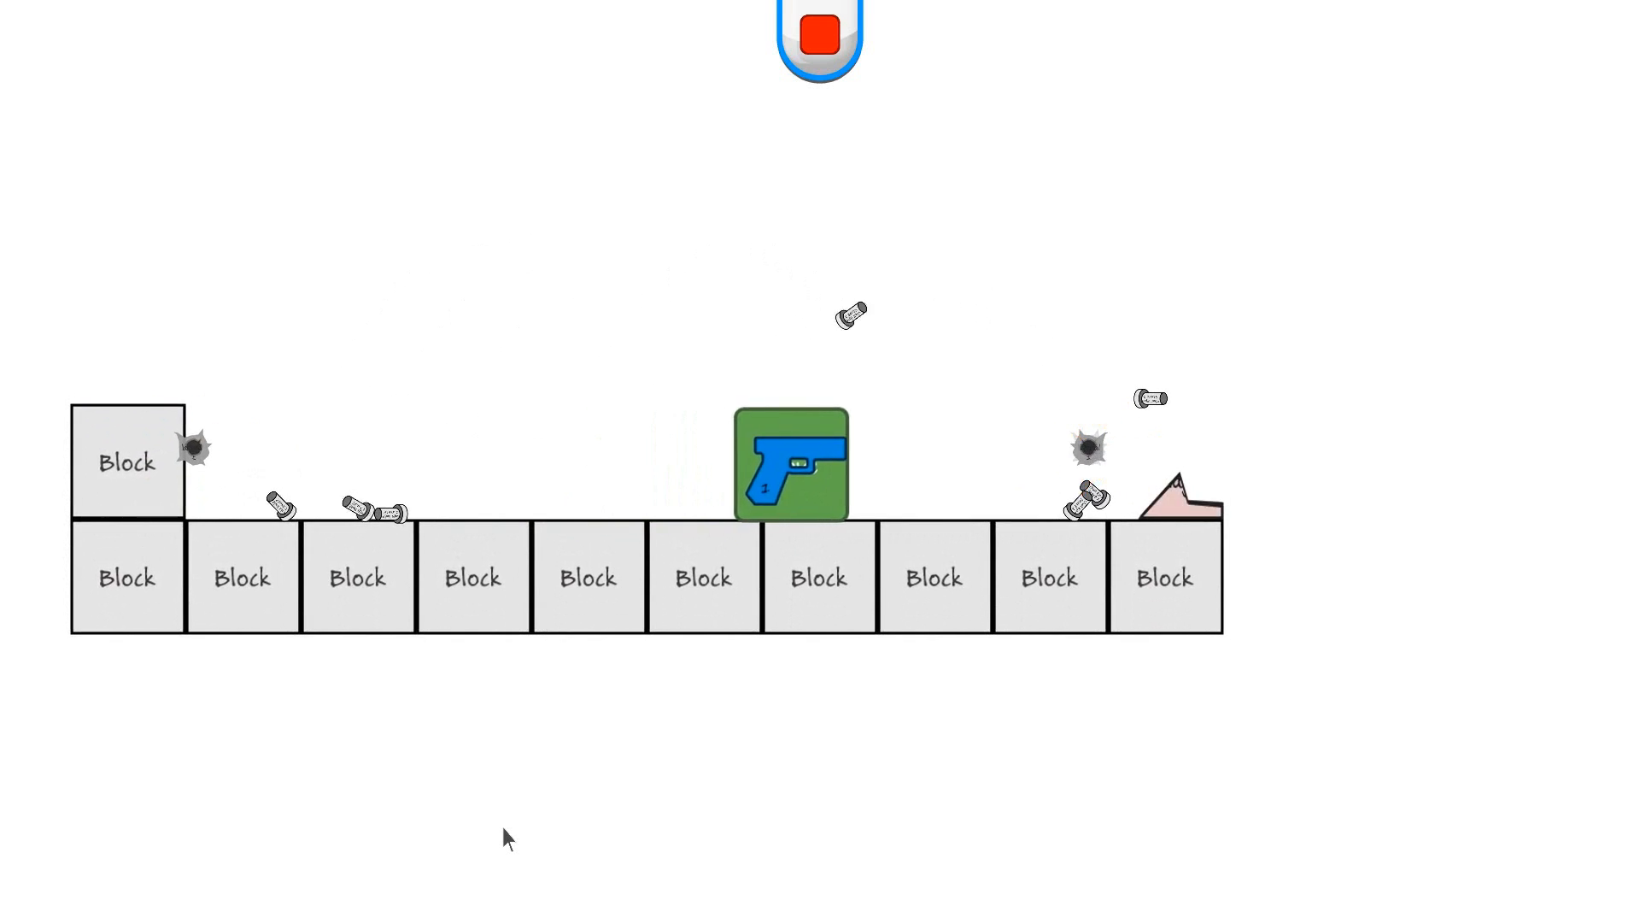
Fire at the block at the floor's left end to examine how the ejected shells land and collide.
key(Left)
key(space)
key(Left)
key(space)
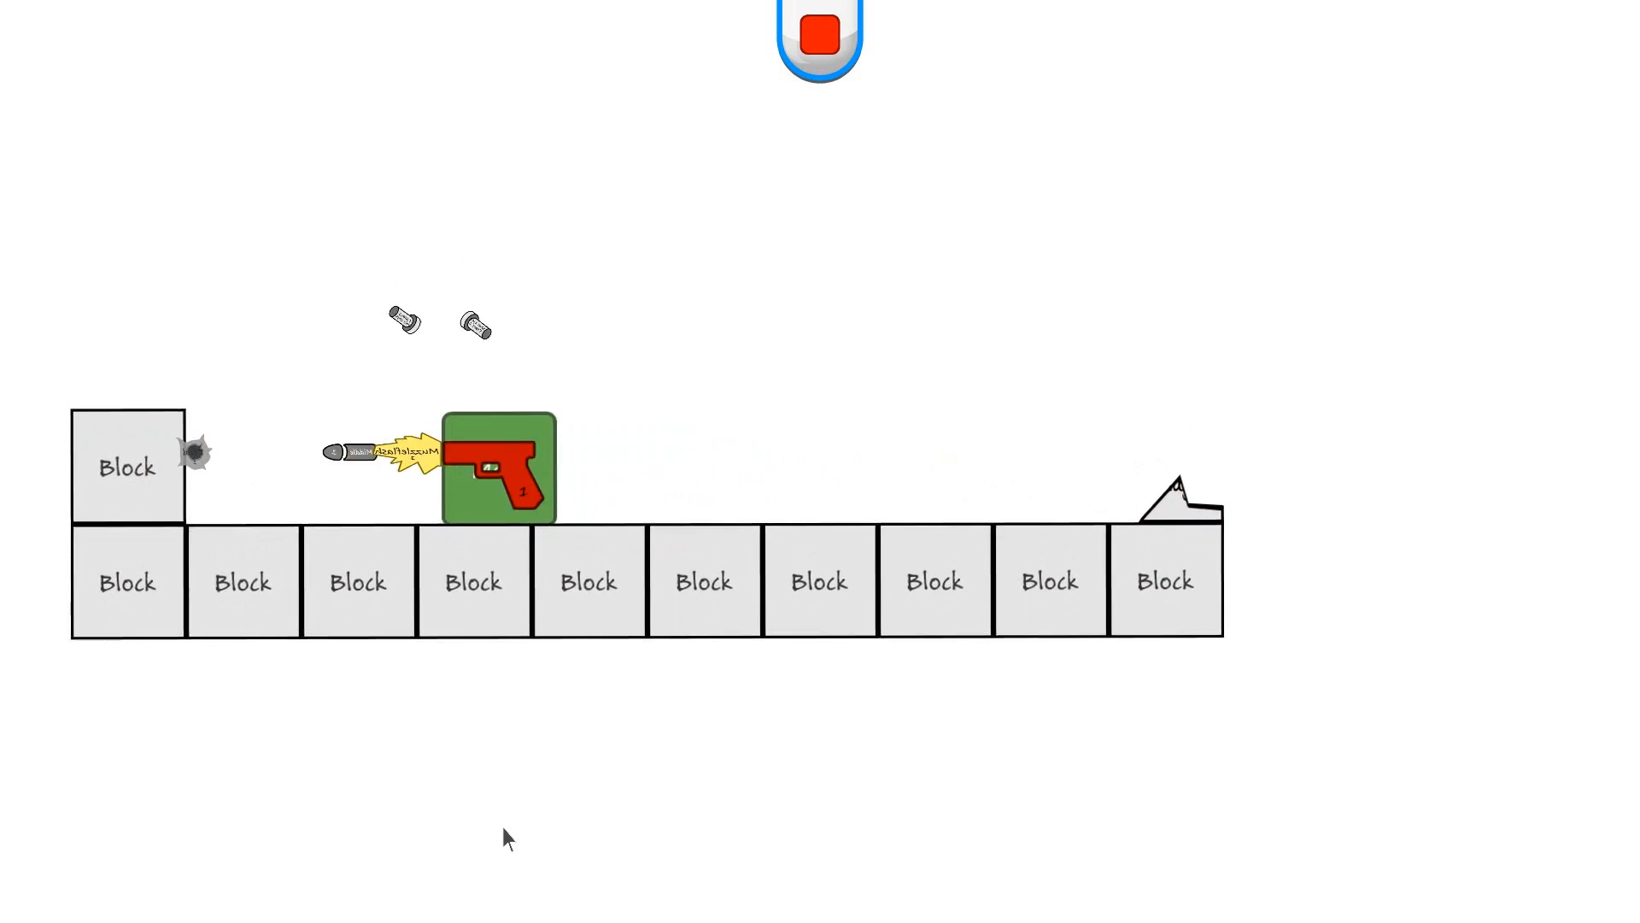
key(Right)
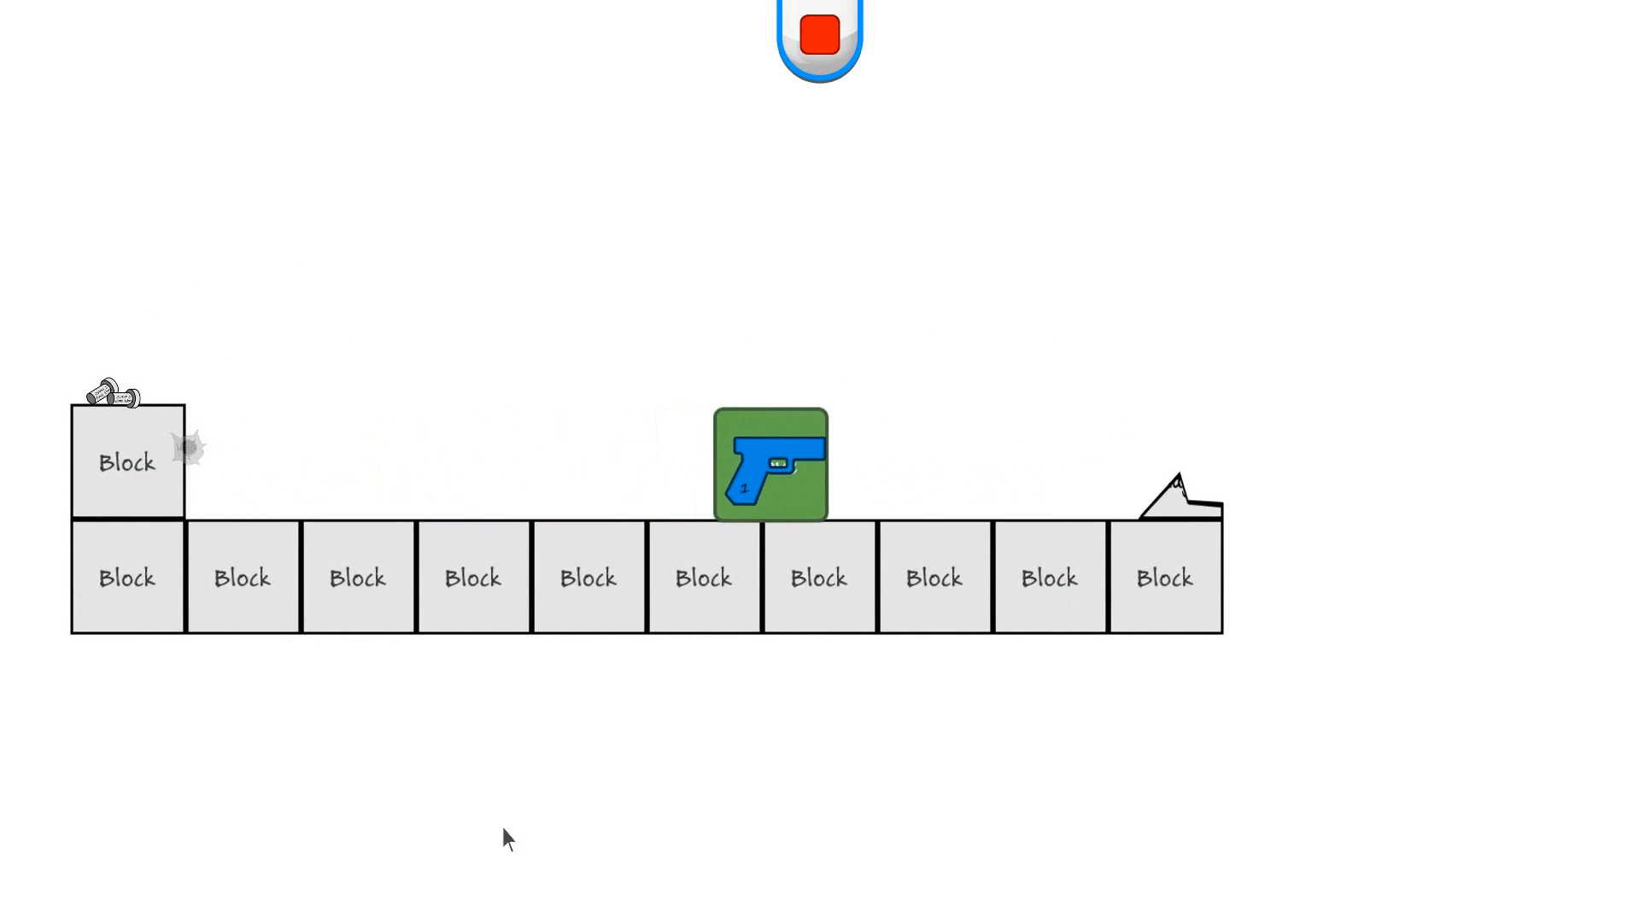
key(Left)
key(space)
key(space)
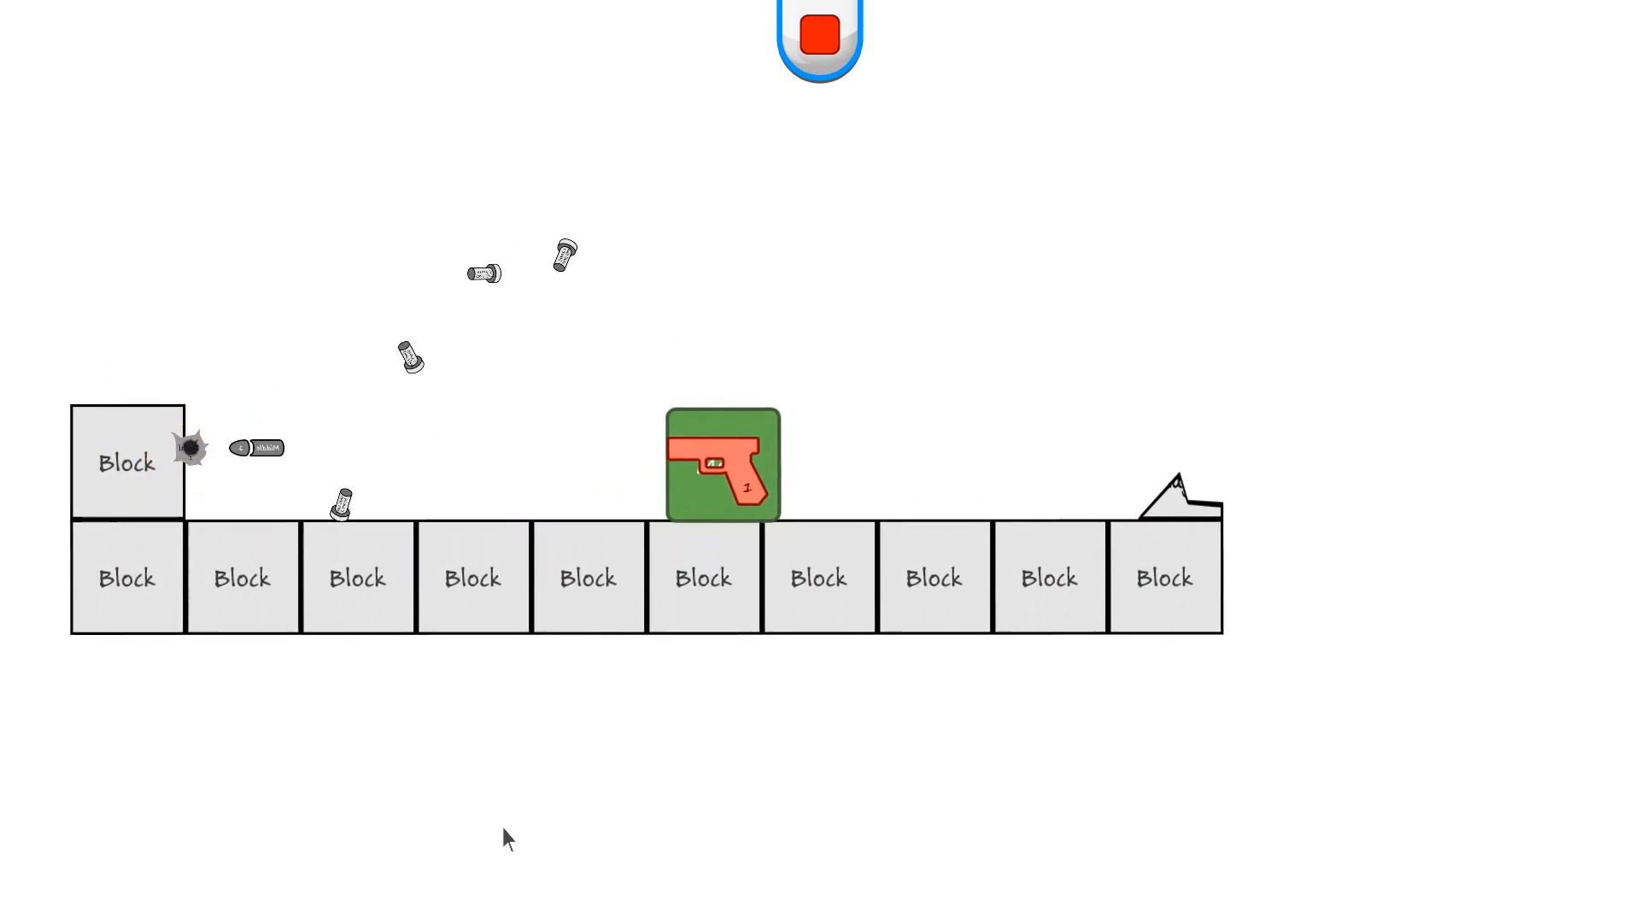
key(Right)
key(Left)
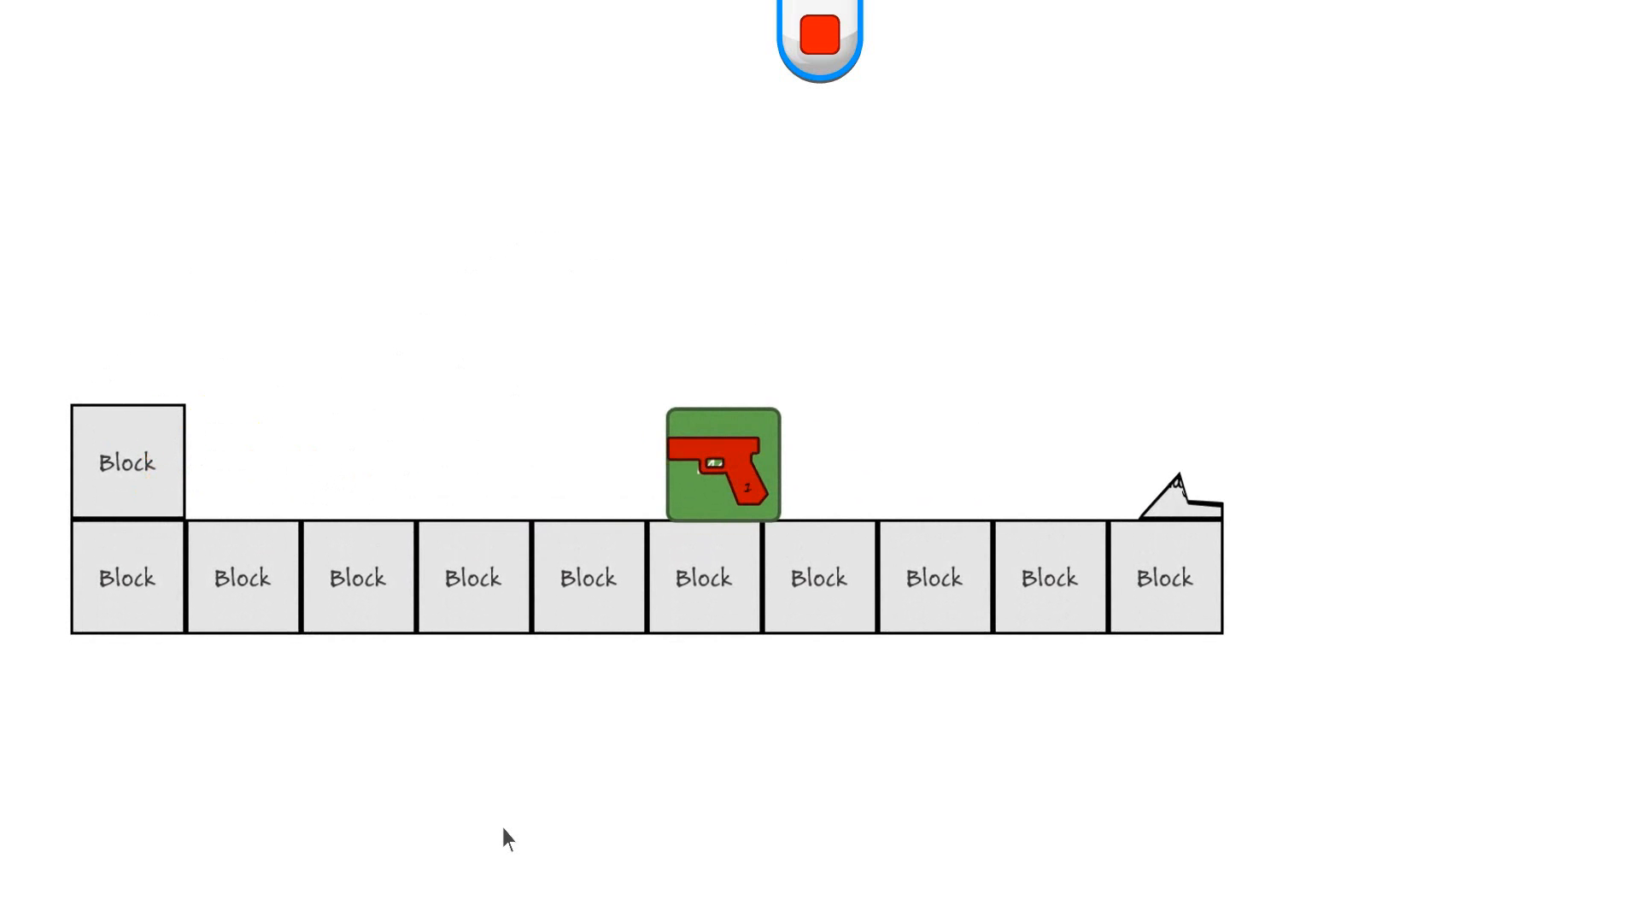
key(space)
key(space)
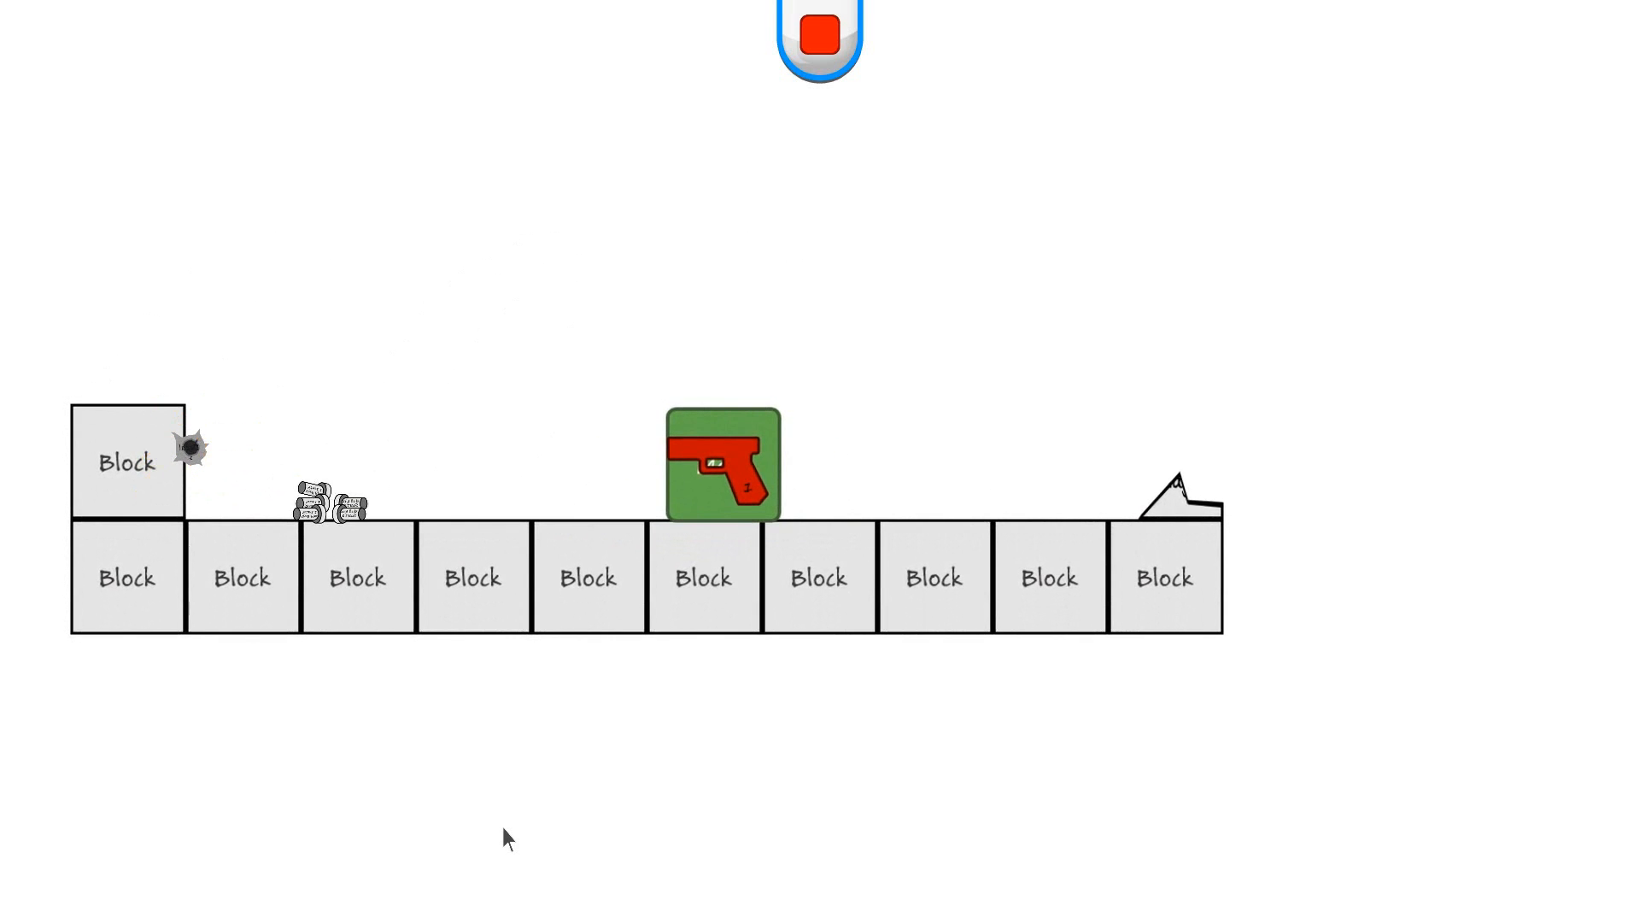